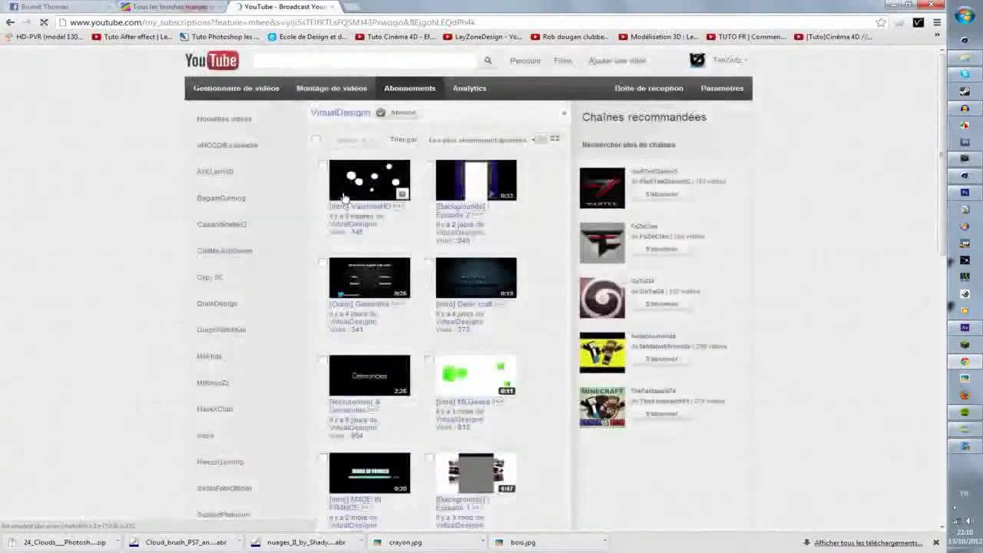
Step: Open the "[Intro] ValshineHD" video and play it to examine the animated bubbles behind the title
left_click(356, 208)
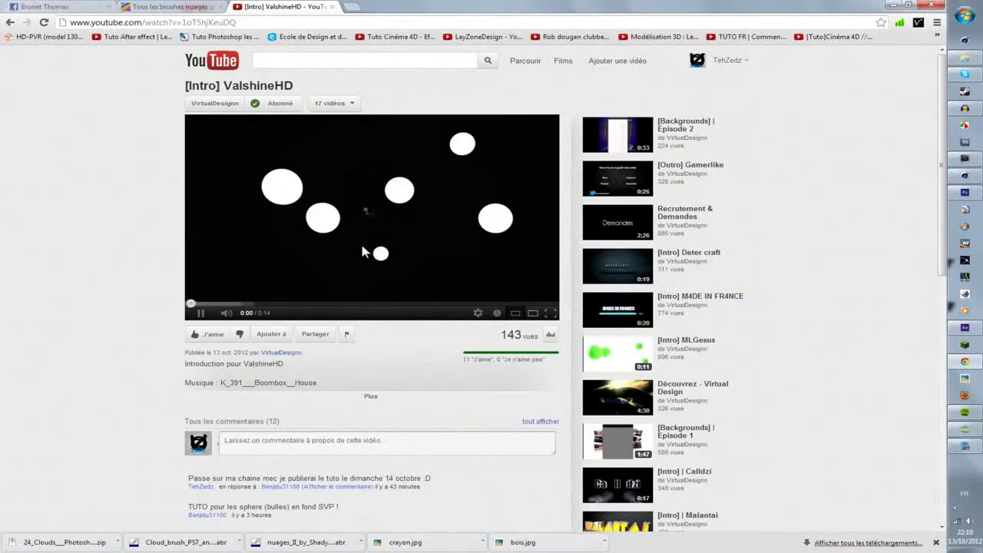
left_click(194, 304)
scroll(141, 378, "down", 2)
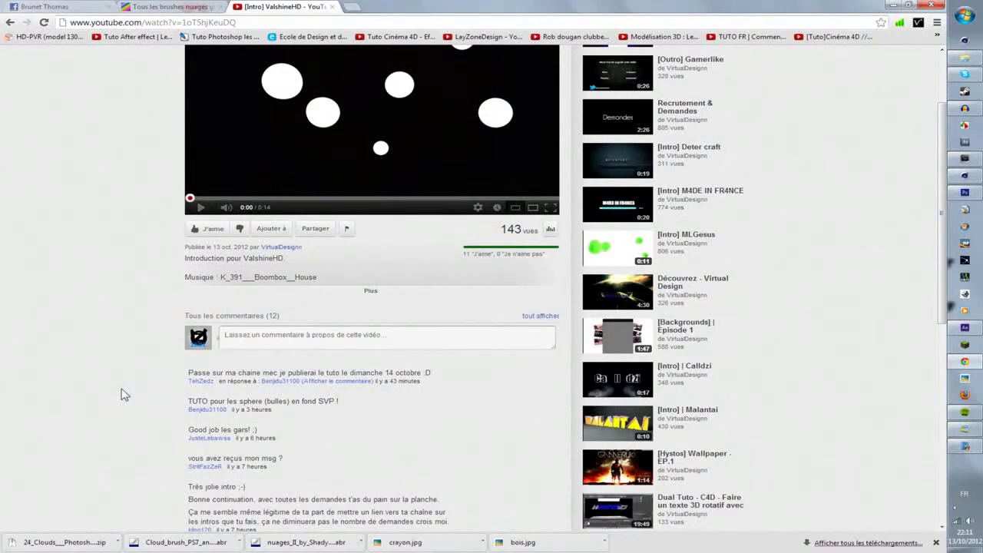
scroll(121, 395, "up", 3)
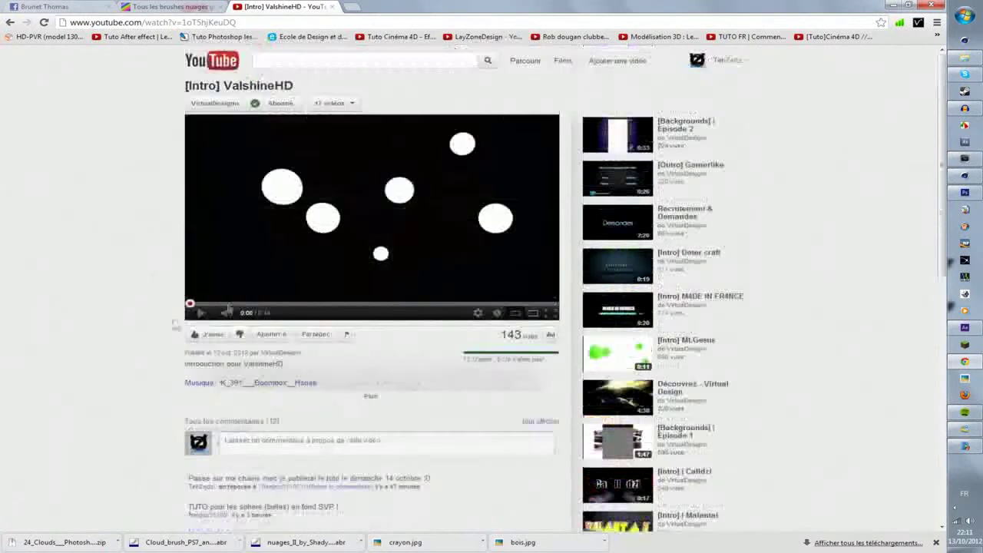
left_click(384, 195)
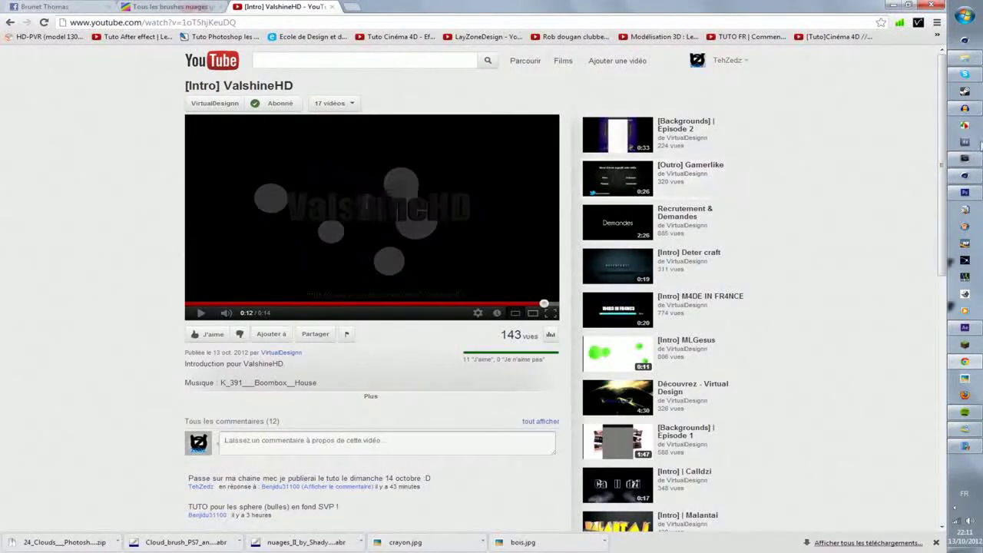
Step: Switch to Cinema 4D and set the render output to the HDV/HDTV 720 29.97 preset, covering all frames
left_click(961, 176)
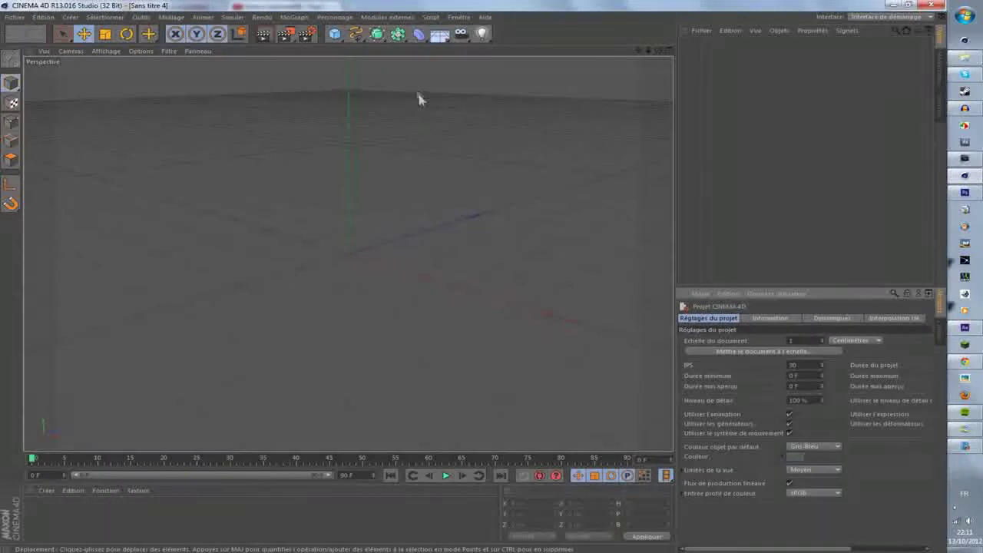
left_click_drag(403, 218, 462, 216, "alt")
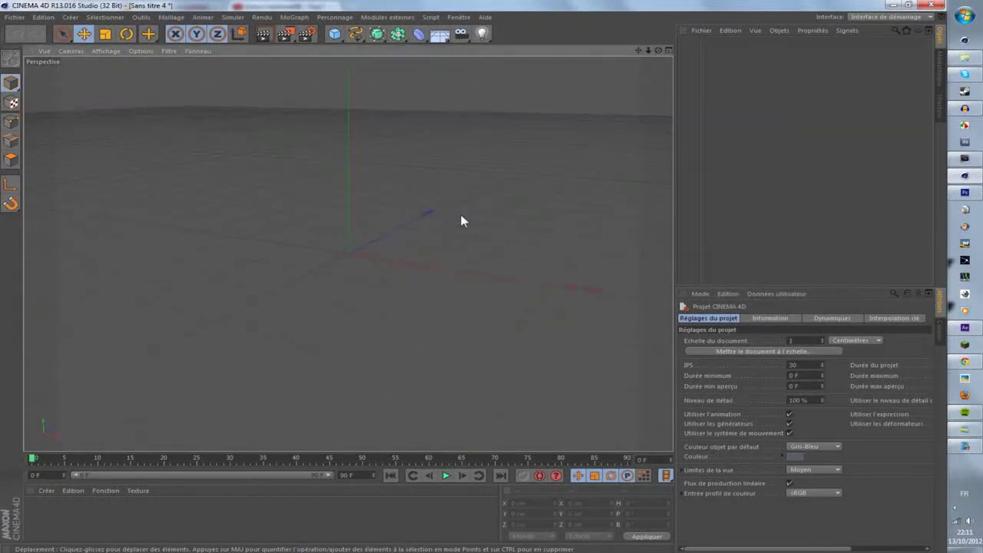
left_click(308, 35)
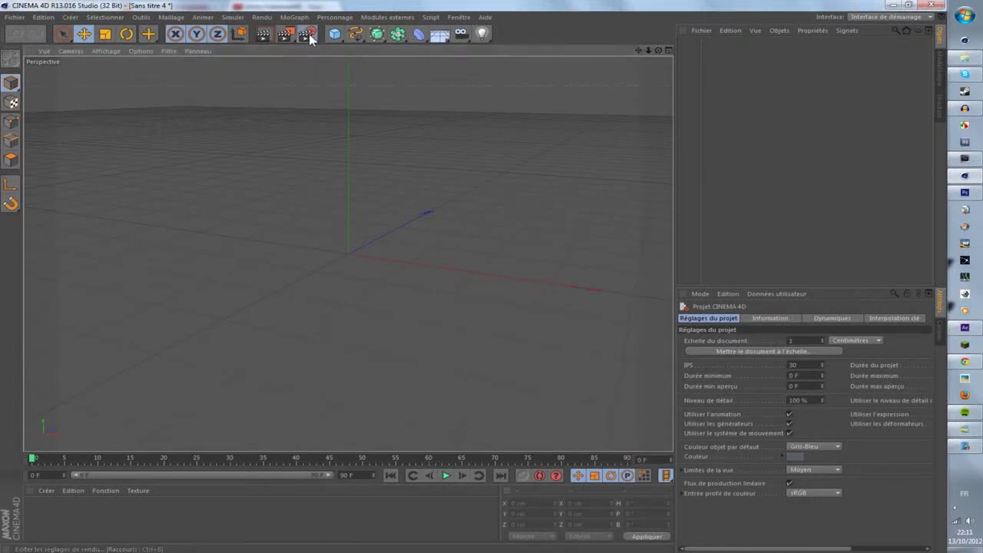
left_click(101, 44)
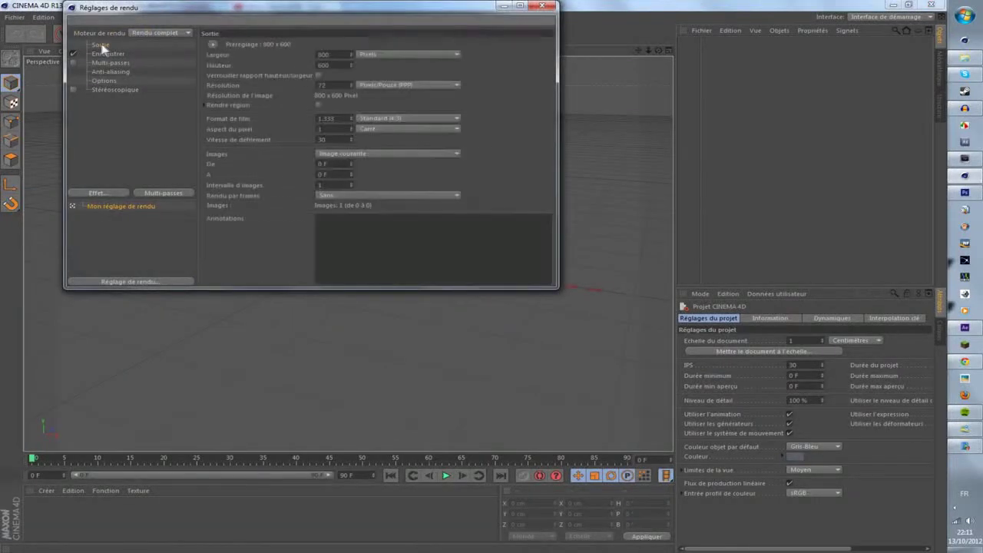
left_click(214, 44)
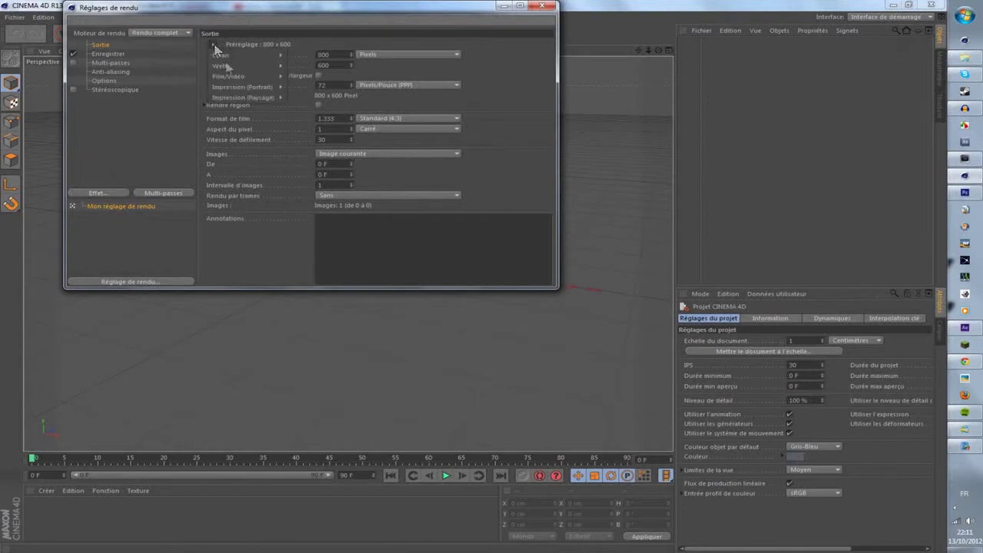
mouse_move(272, 77)
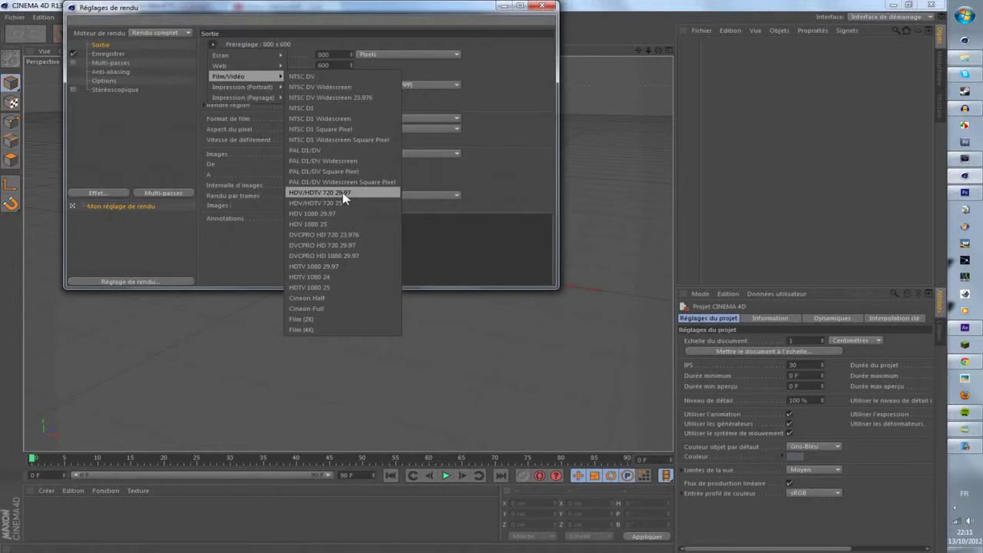
left_click(345, 194)
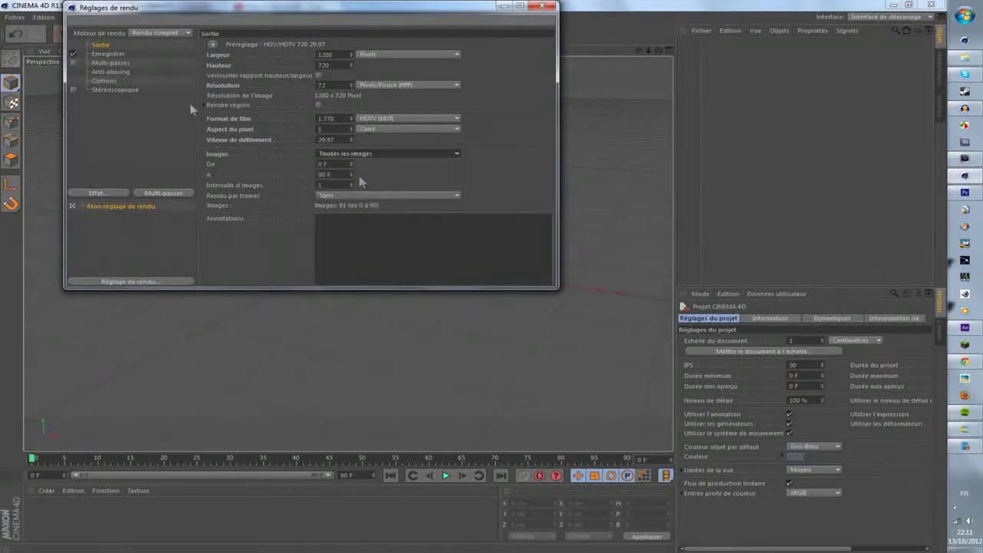
Step: Set the render save format to Film QuickTime and enable the alpha channel
left_click(107, 53)
left_click(340, 74)
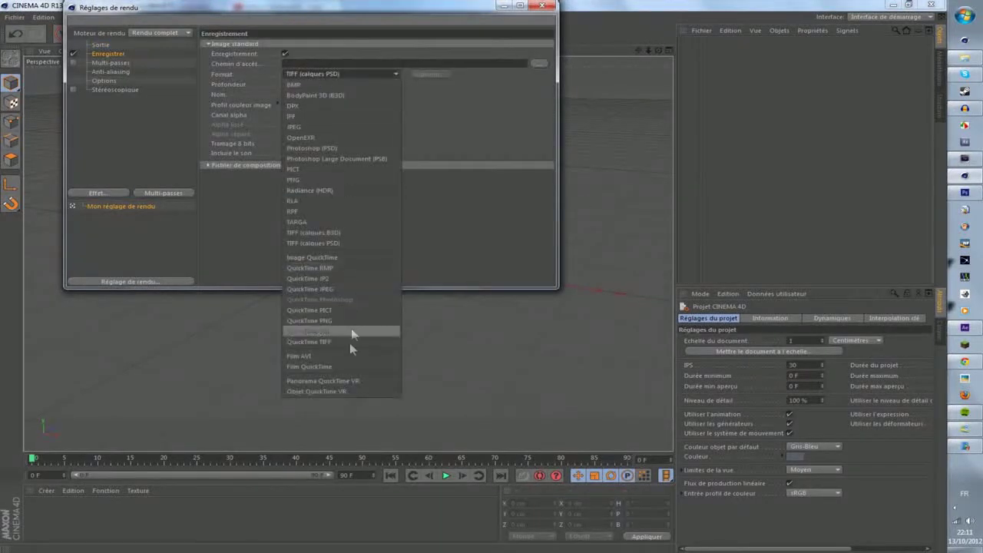
left_click(348, 356)
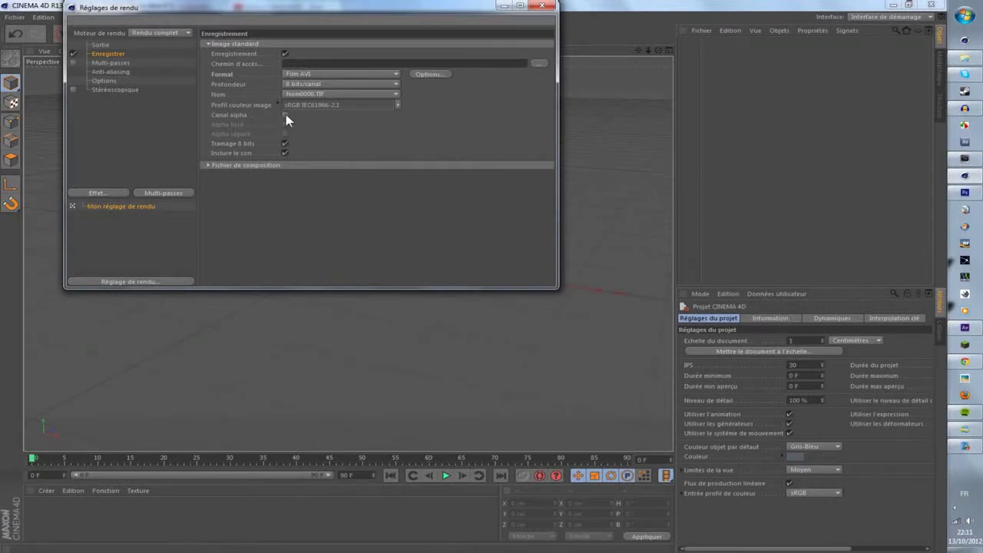
left_click(326, 74)
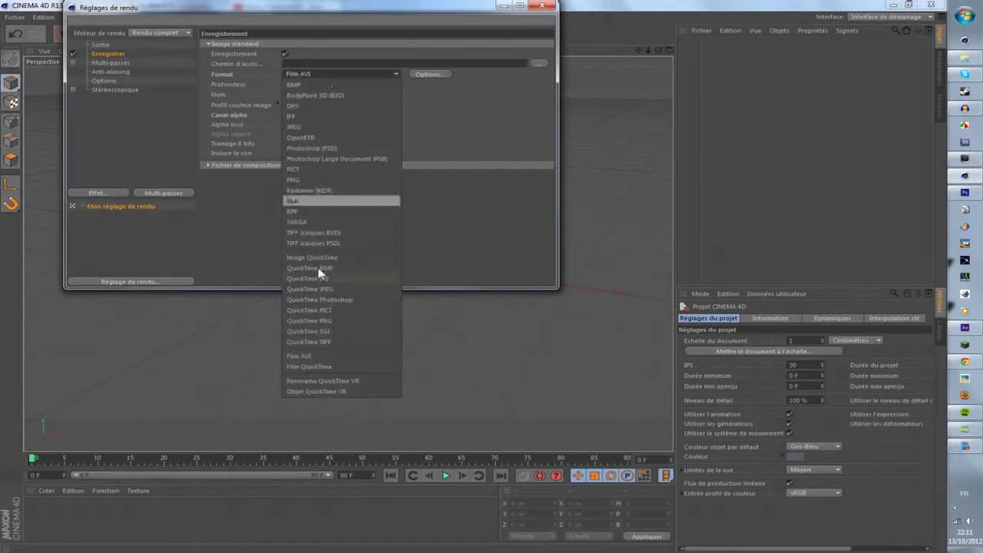
left_click(340, 358)
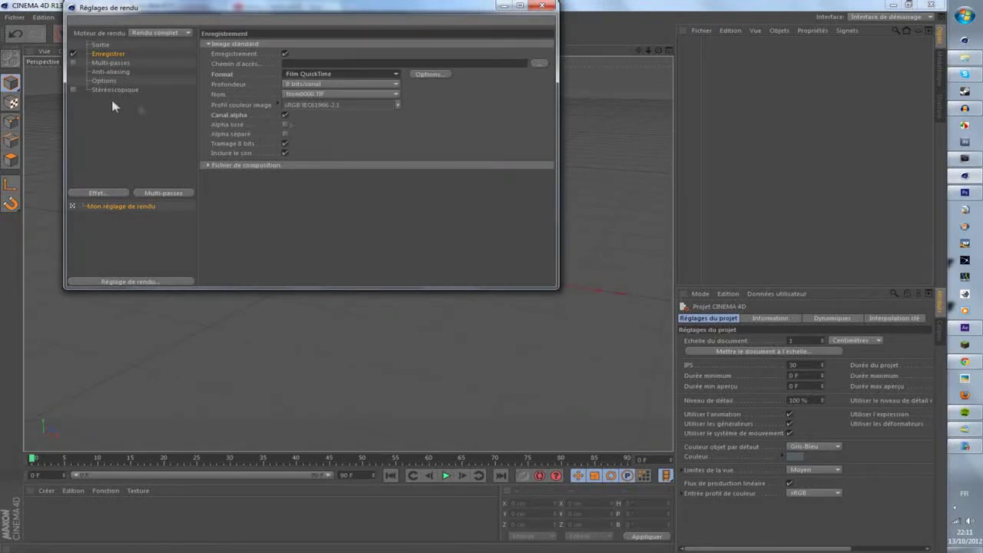
Step: Set anti-aliasing to Au mieux with levels 2x2 minimum and 4x4 maximum and the Animation filter, then close the render settings
left_click(123, 72)
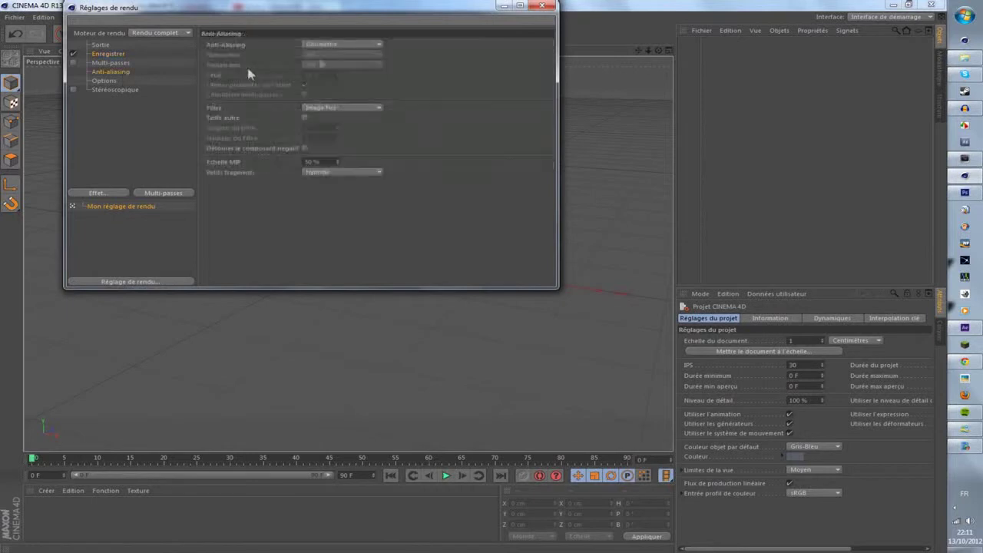
left_click(327, 44)
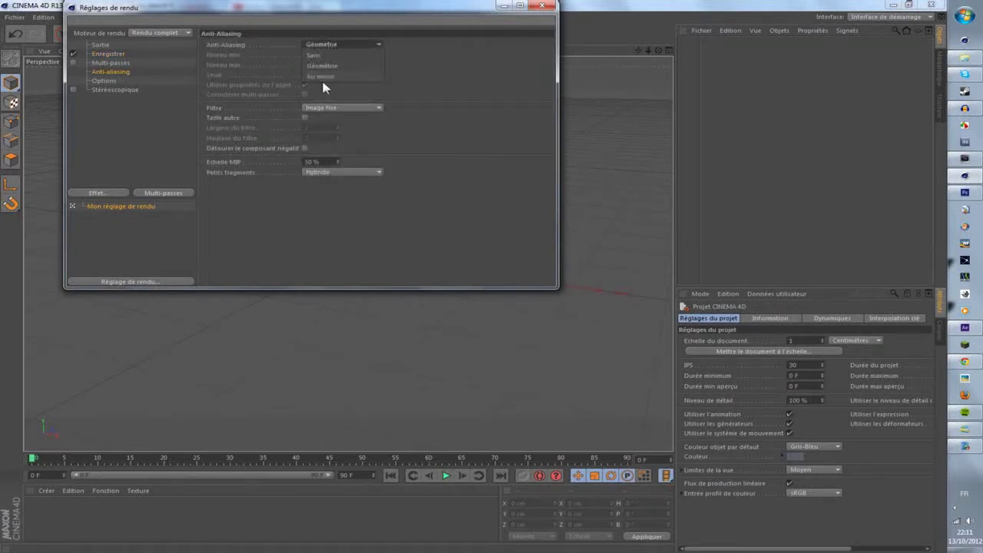
left_click(326, 75)
left_click(329, 55)
left_click(327, 75)
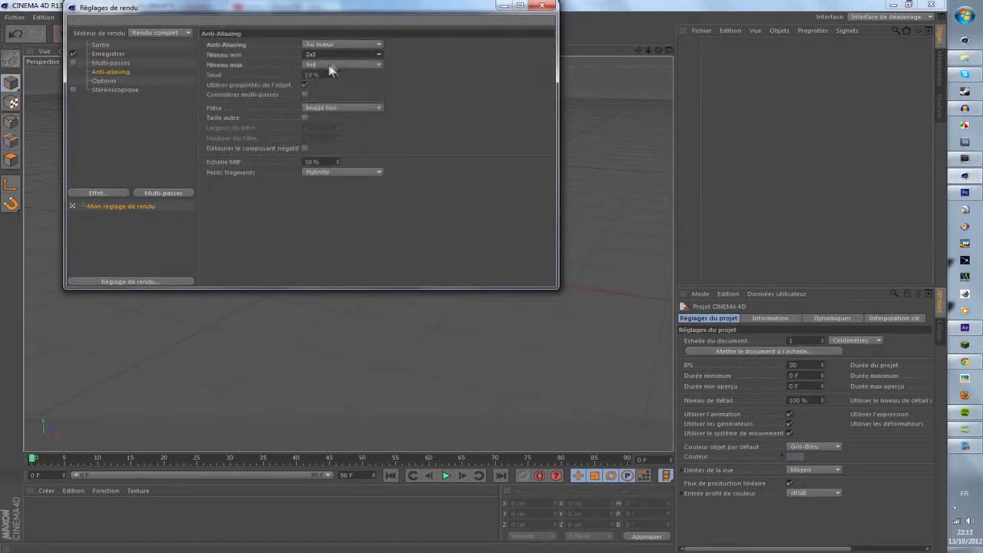
left_click(356, 107)
left_click(347, 132)
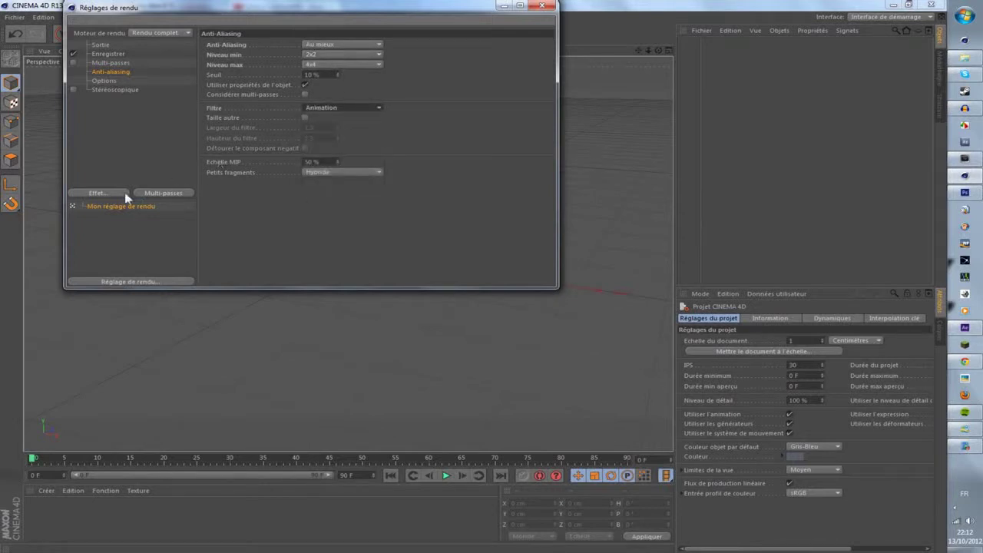
left_click(542, 5)
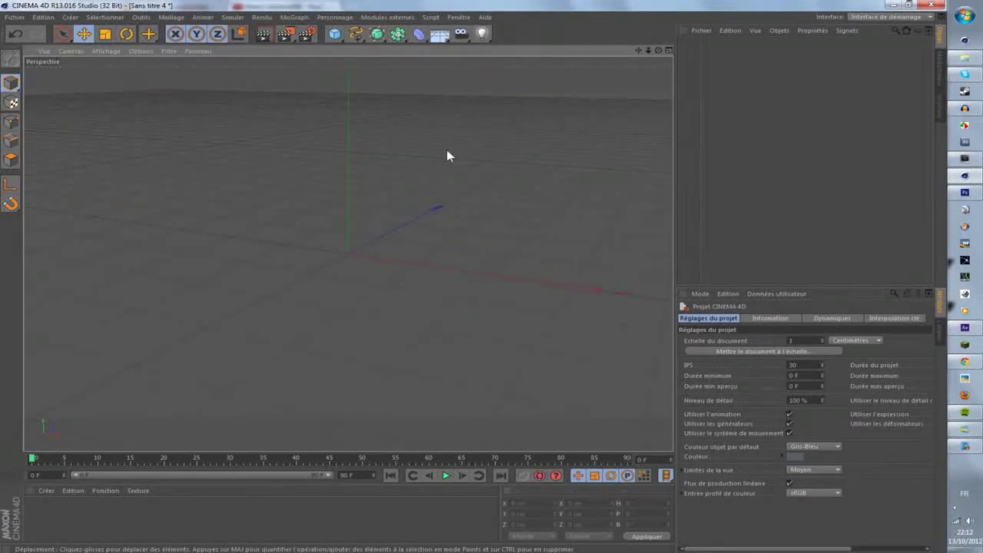
Step: Add a sphere at the origin and place a smaller duplicate beside it in the positive X direction
scroll(461, 146, "down", 3)
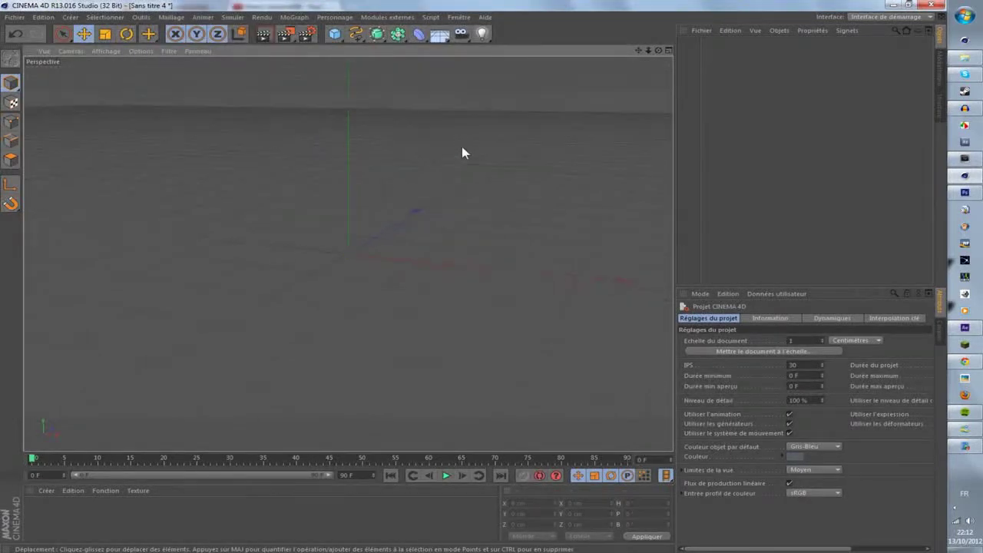
left_click(336, 35)
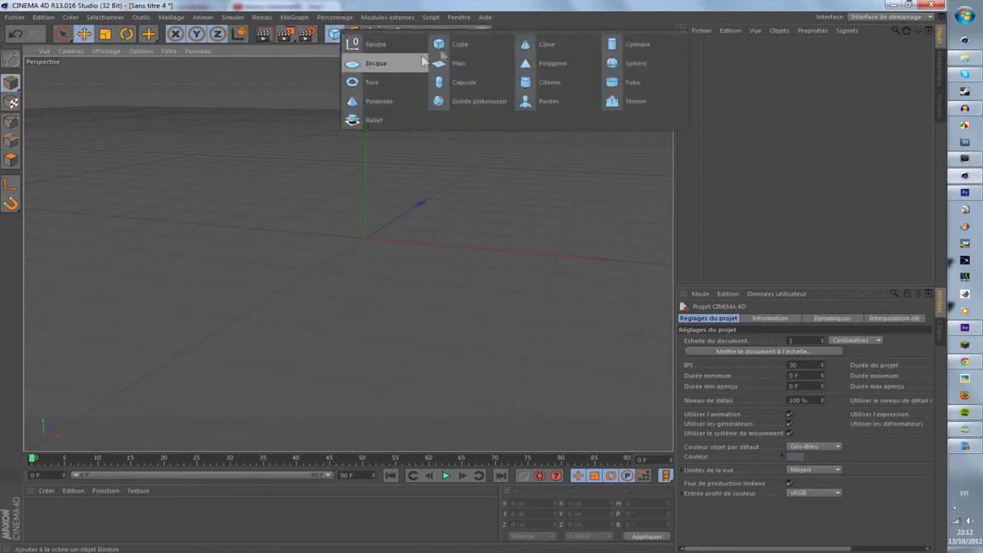
left_click(641, 62)
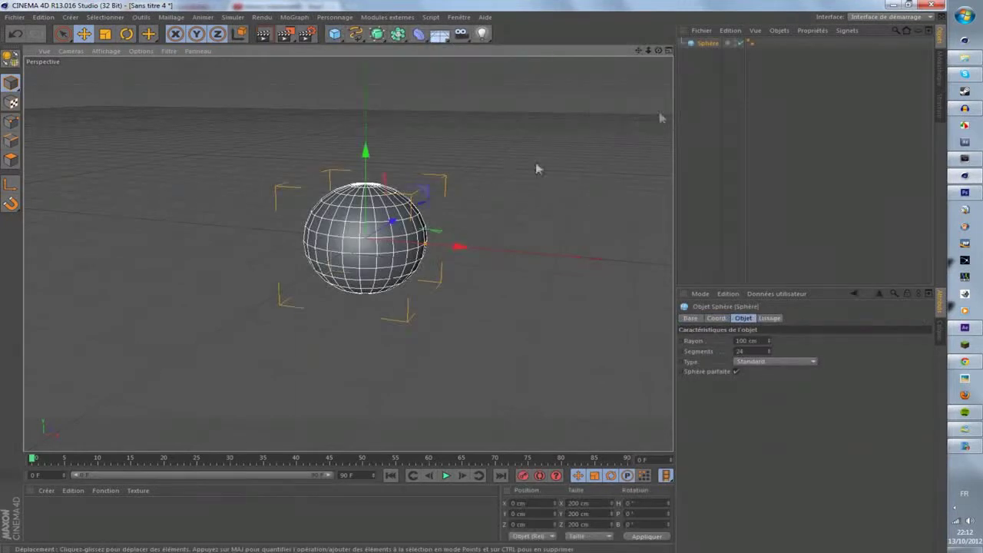
left_click(710, 44)
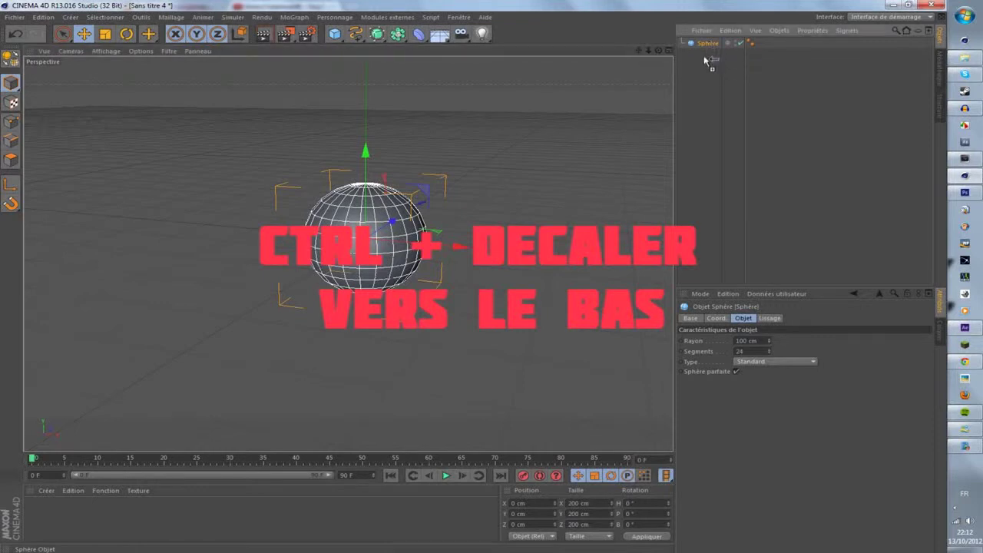
left_click_drag(704, 57, 704, 60, "ctrl")
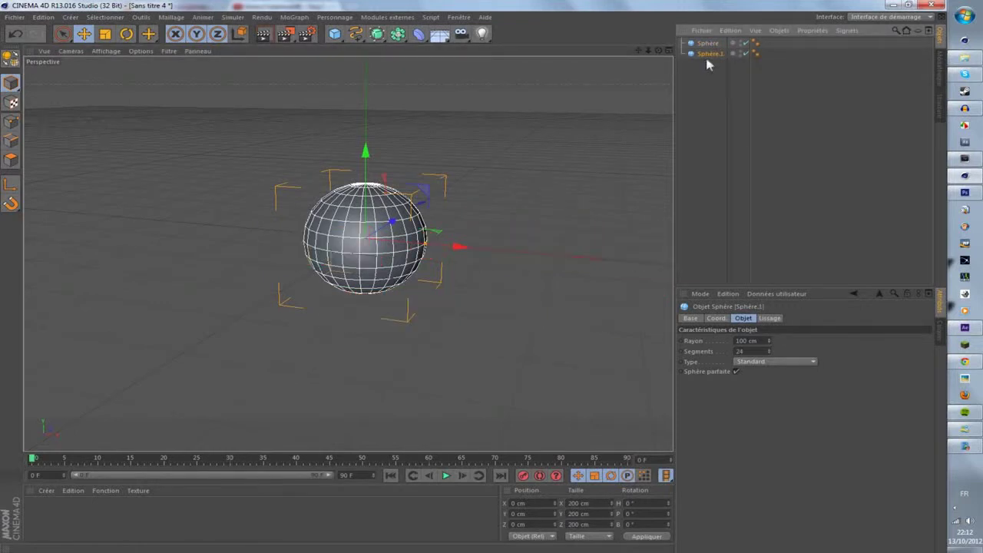
left_click_drag(475, 248, 525, 263)
Step: Duplicate the sphere again, resize the copy to a radius of about 90 cm and move it to about X -301, Y 112 cm
left_click_drag(712, 56, 709, 110, "ctrl")
left_click_drag(495, 188, 516, 94)
left_click_drag(529, 186, 280, 170)
Step: Create a fourth sphere by duplication, with a radius of about 64 cm, at about X 141, Y 143 cm
left_click_drag(710, 67, 708, 81, "ctrl")
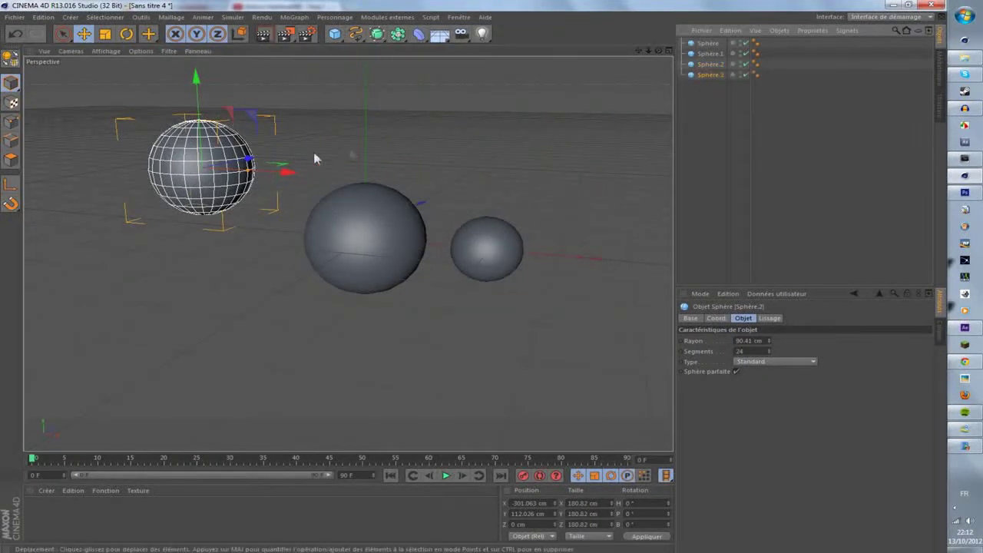
left_click_drag(248, 170, 528, 174)
left_click_drag(458, 112, 459, 93)
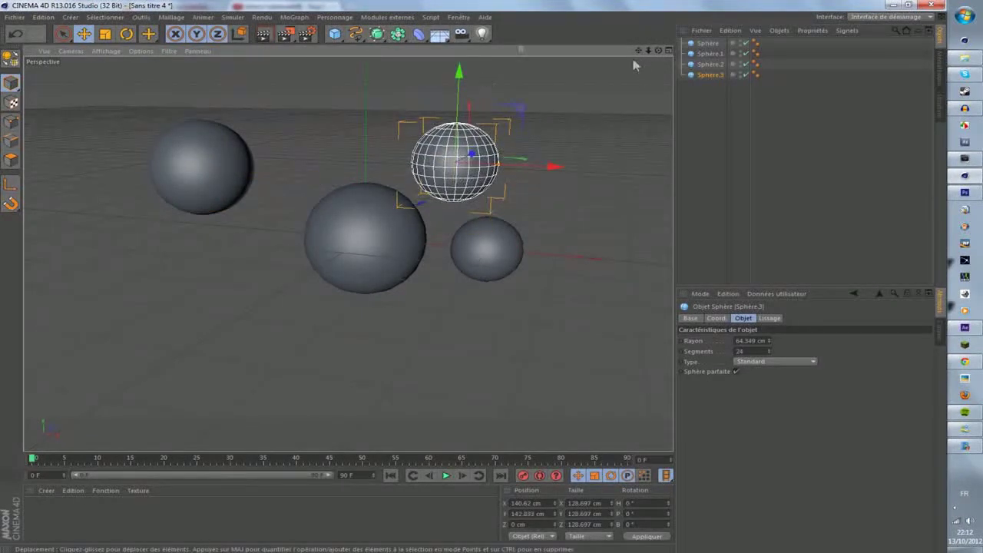
Step: Add a Metaball object, nest the four spheres under it and preview the merged shape with a region render
left_click(402, 36)
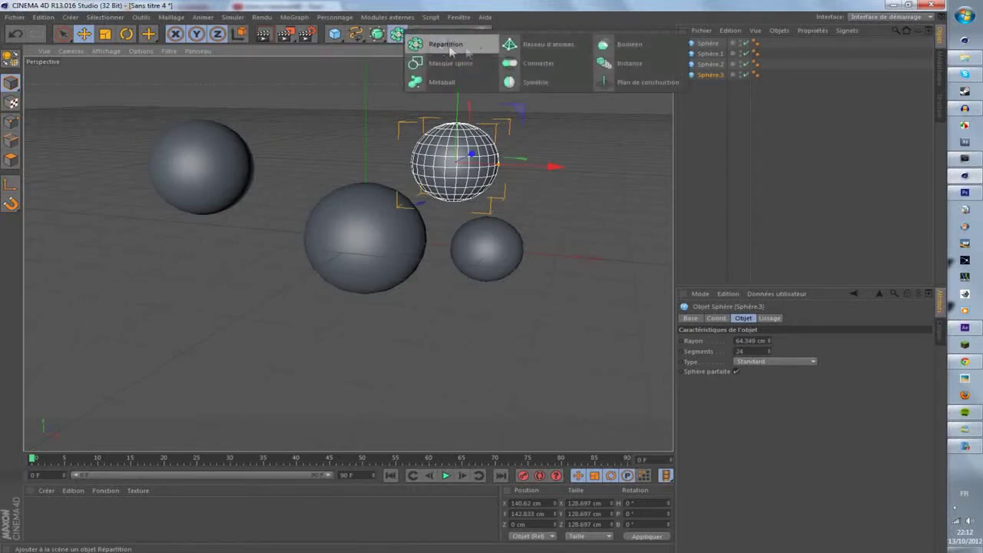
left_click(450, 84)
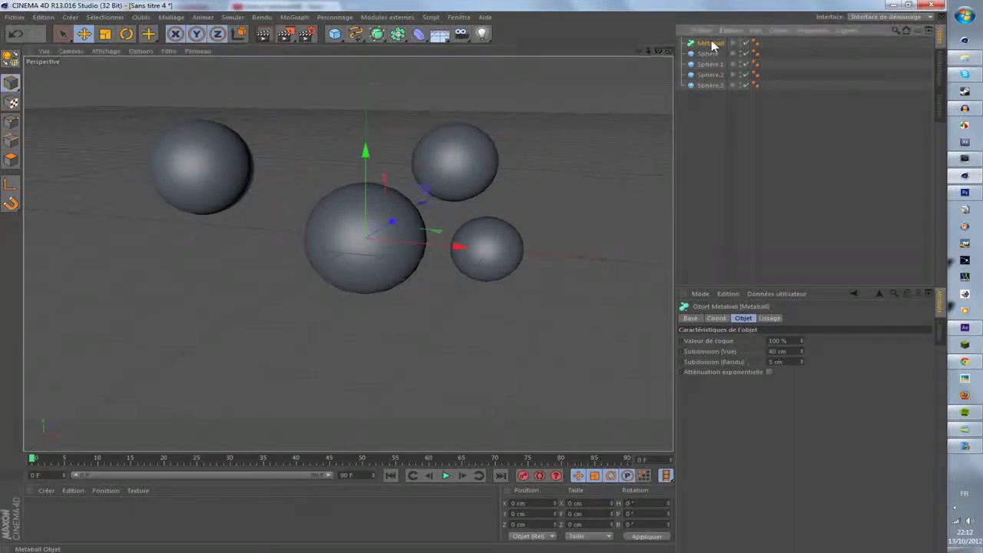
left_click_drag(855, 136, 709, 44)
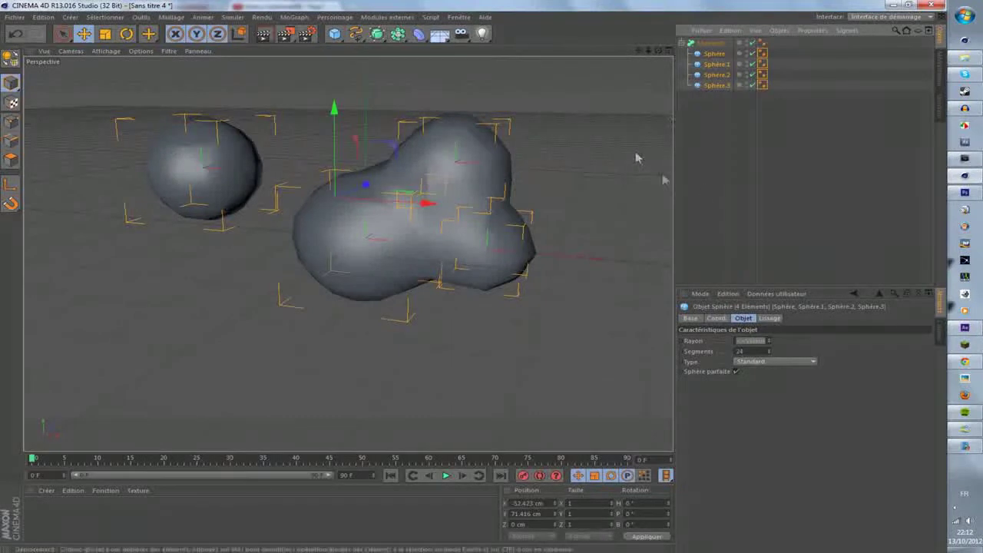
left_click_drag(106, 96, 596, 302)
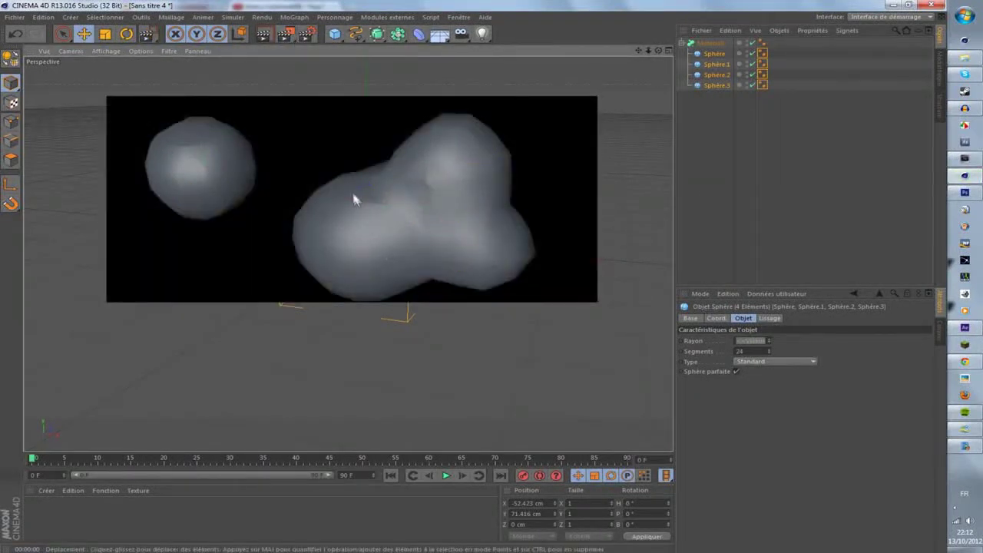
Step: Set the Metaball's view subdivision to 20 cm and render the viewport to check its smoothness
left_click(713, 45)
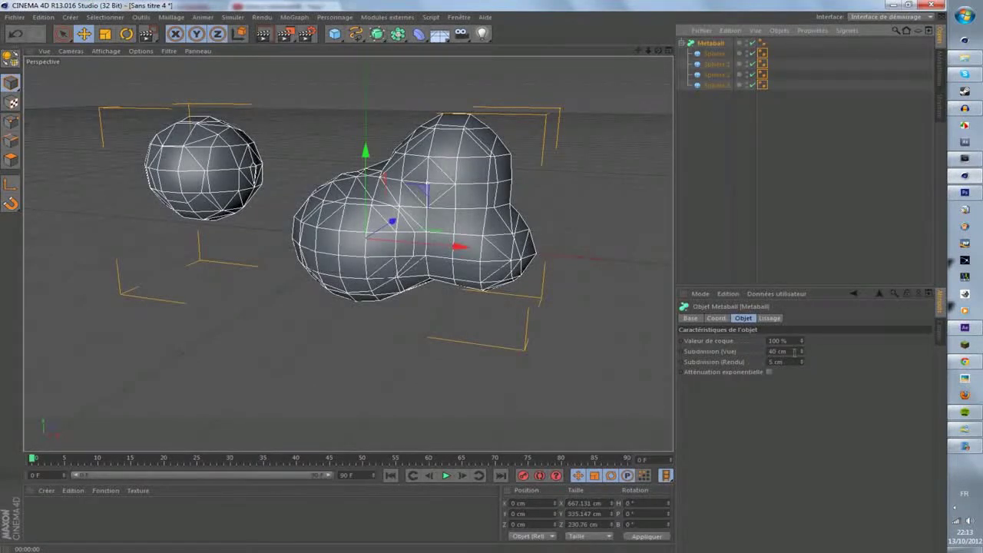
left_click(793, 351)
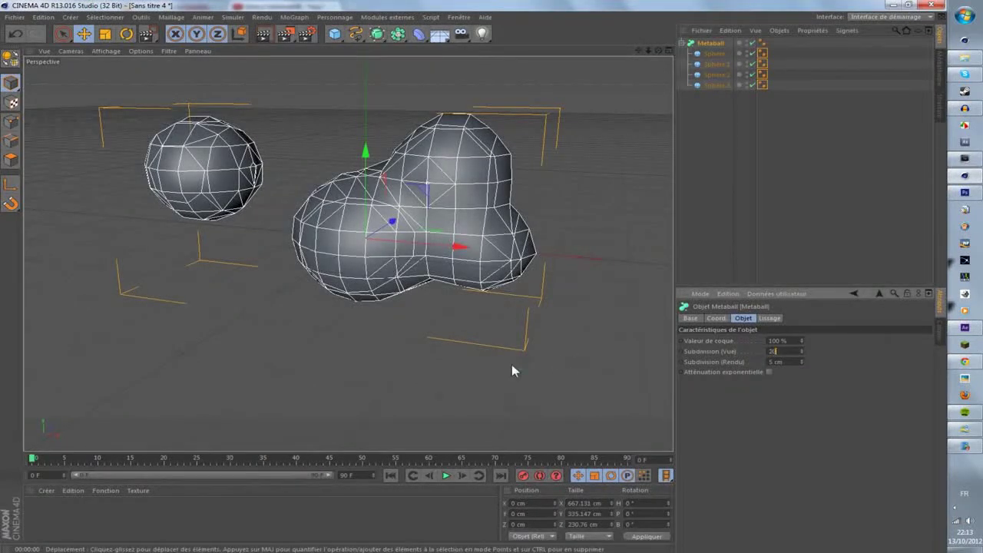
type("20")
key("Return")
left_click(265, 35)
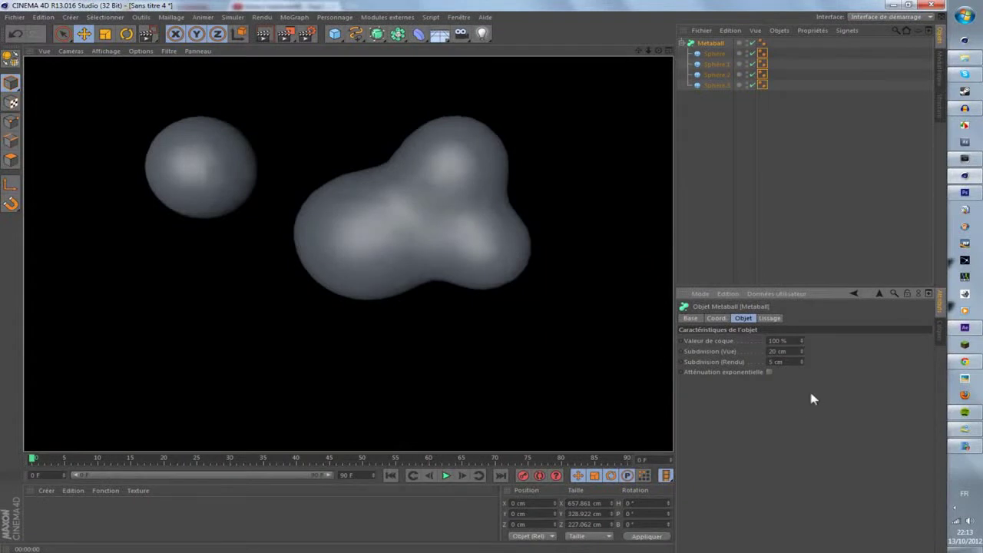
left_click(801, 240)
left_click(713, 43)
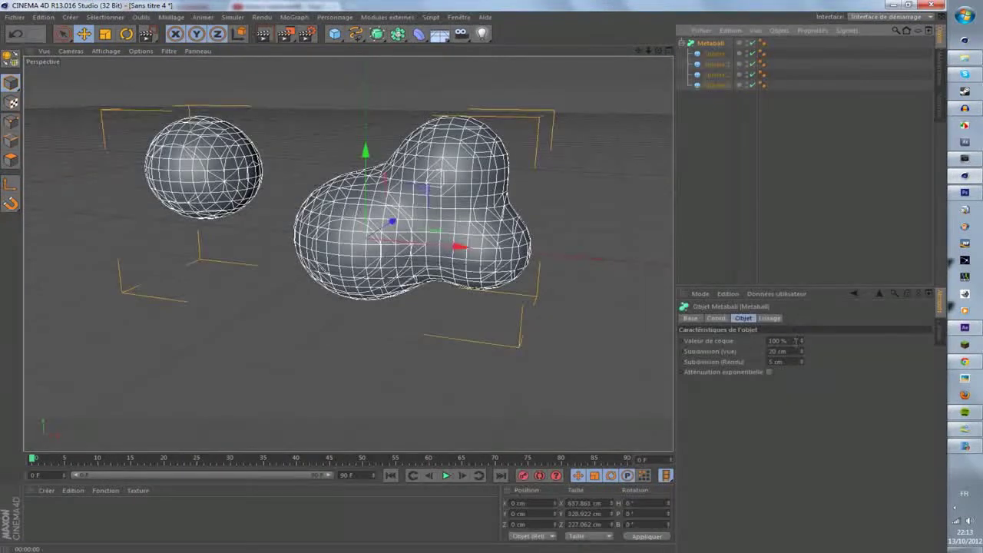
Step: Try a view subdivision of 2 cm on the Metaball and render the viewport to check the surface
left_click_drag(801, 354, 776, 357)
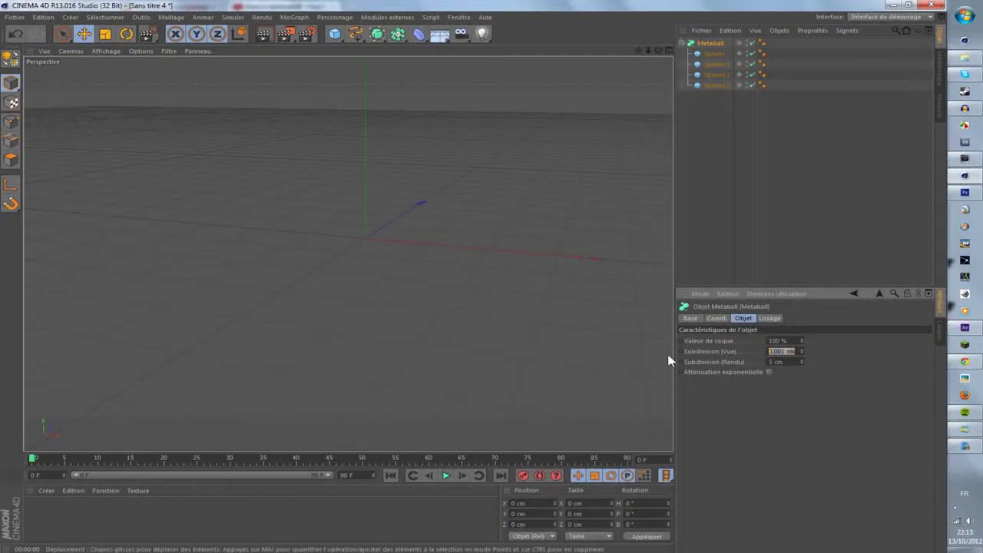
type("1")
key("Return")
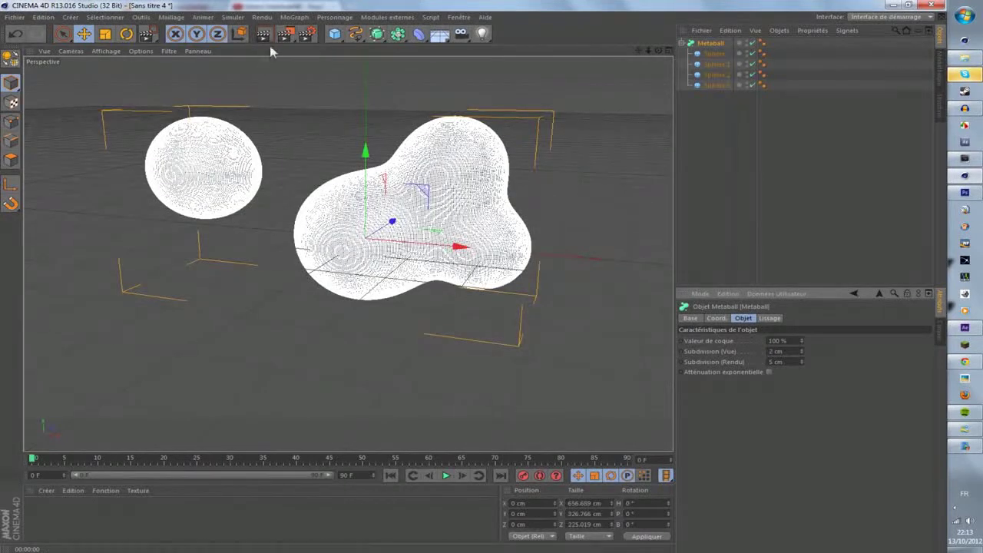
key("ctrl+r")
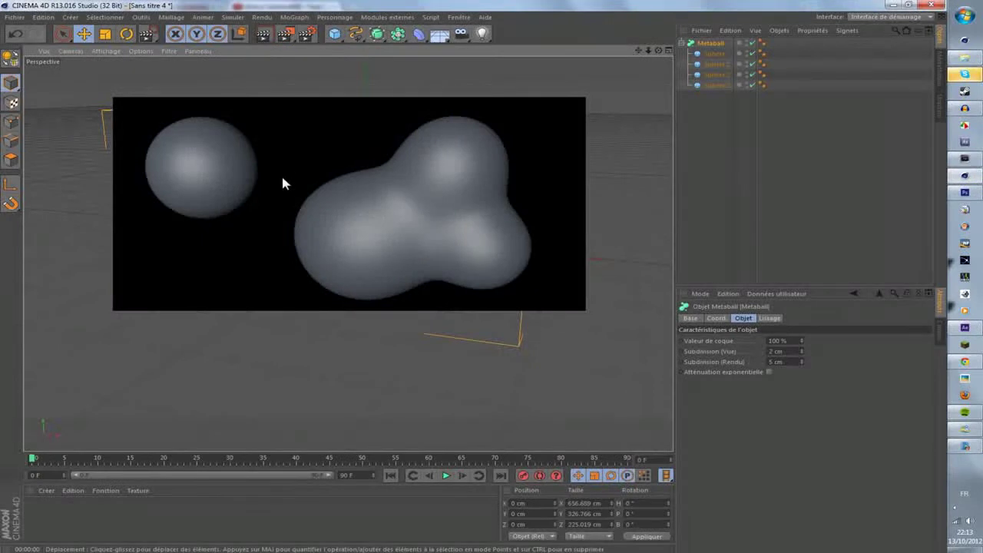
Step: Raise the first sphere, Sphère, to about Y 34 cm inside the Metaball
left_click(713, 54)
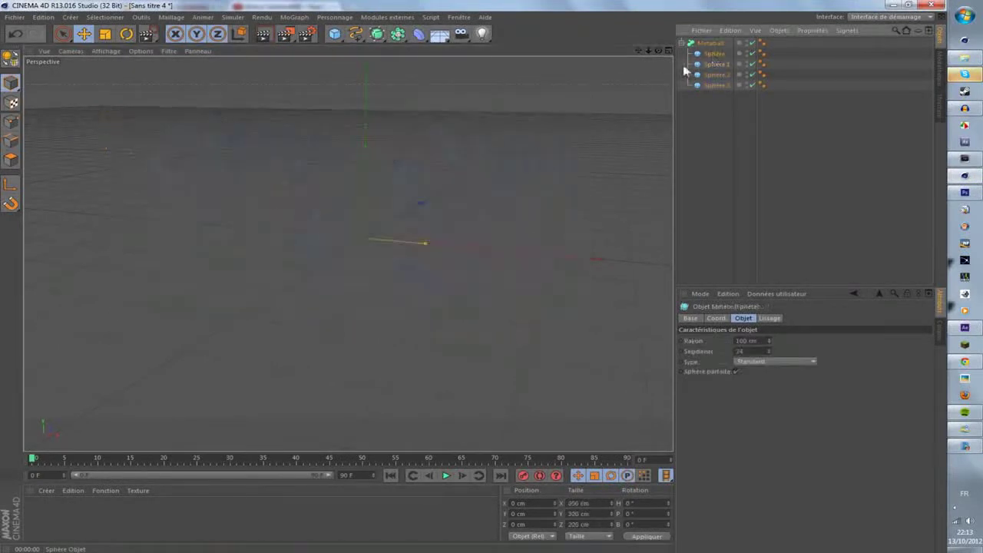
left_click_drag(369, 152, 374, 137)
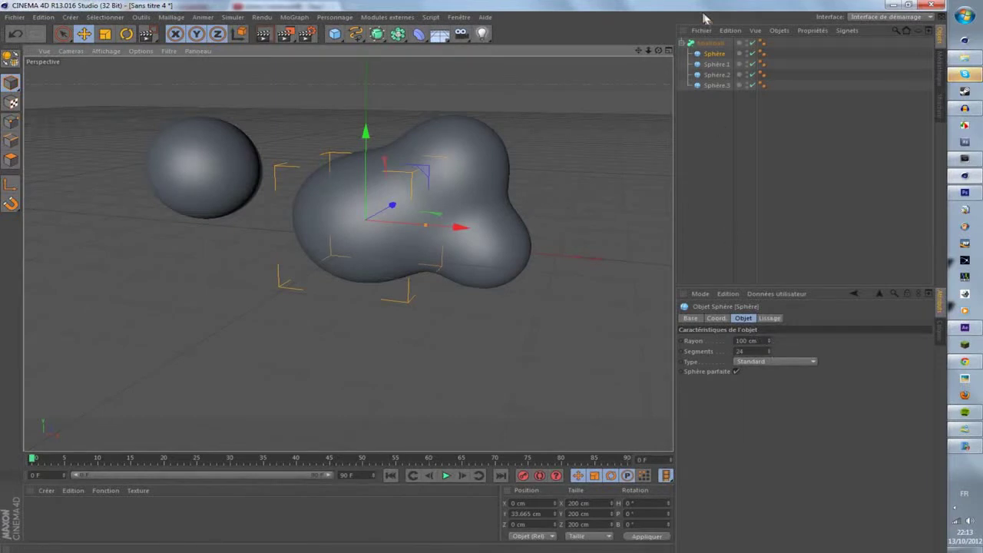
Step: Set the Metaball's view subdivision to 20 cm and lower the whole Metaball to about Y -46 cm
left_click(719, 43)
left_click_drag(797, 352, 606, 360)
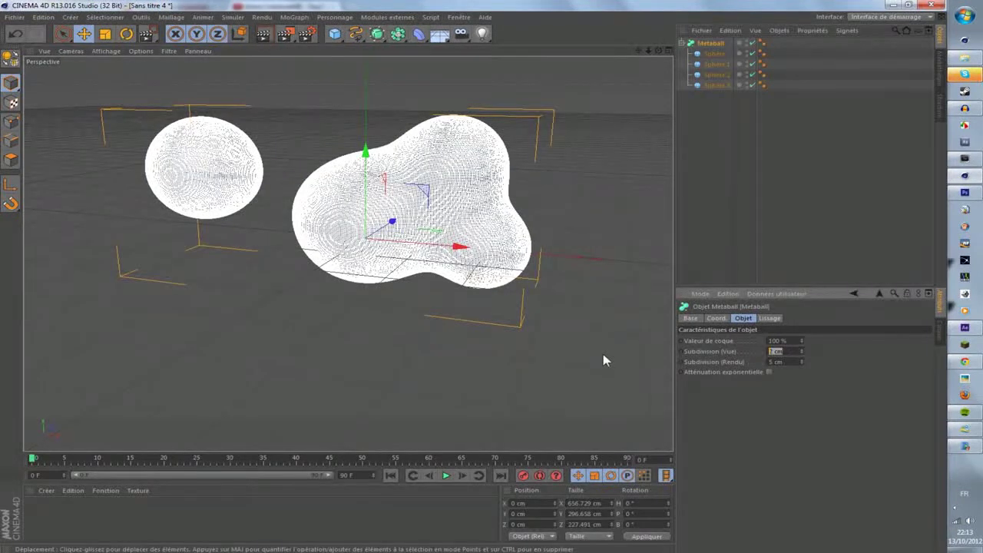
type("20")
key("Return")
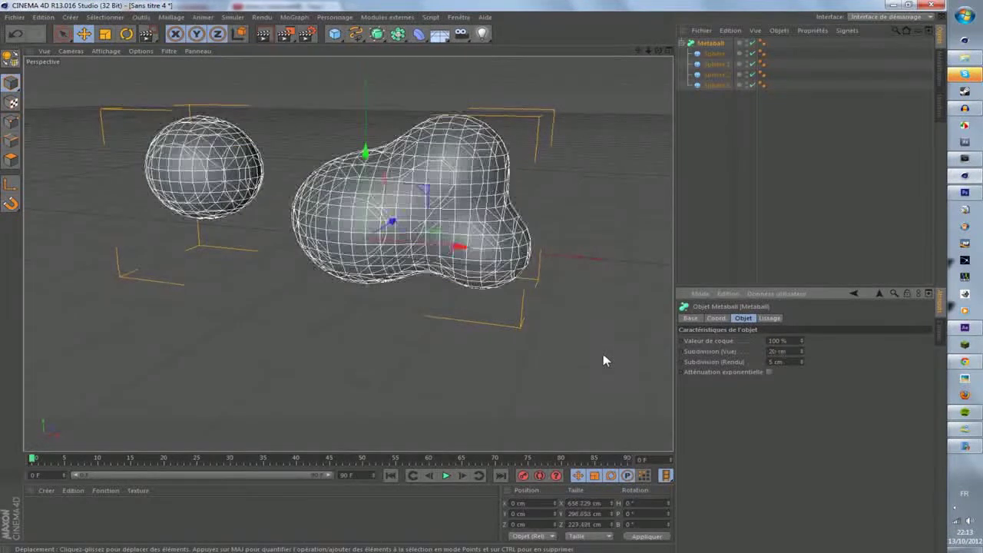
mouse_move(366, 172)
left_mouse_down()
mouse_move(365, 156)
mouse_move(366, 192)
mouse_move(365, 181)
left_mouse_up()
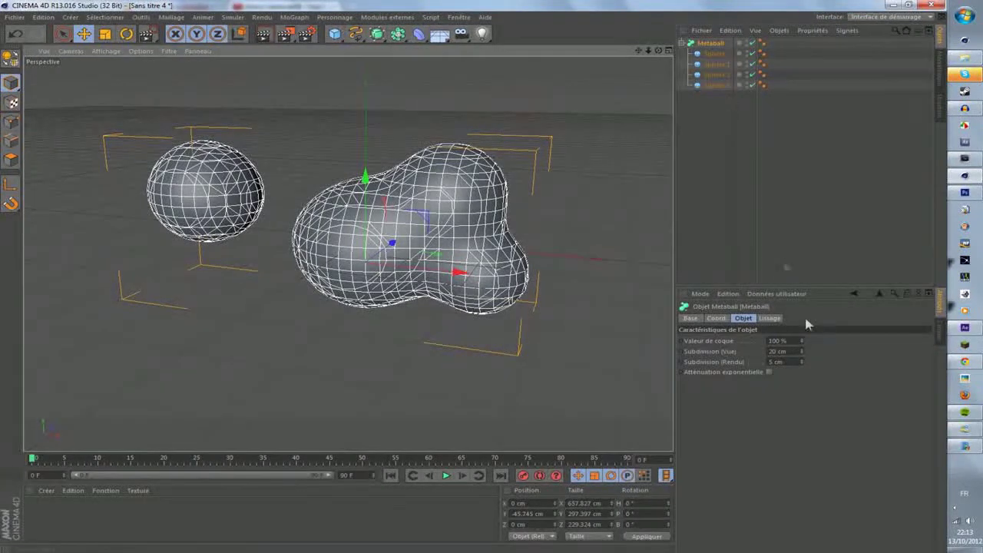
Step: Move Sphère out to about X 891 cm and Sphère.1 up to about Y 535 cm, keyframing both at frame 0
left_click(706, 166)
left_click(714, 54)
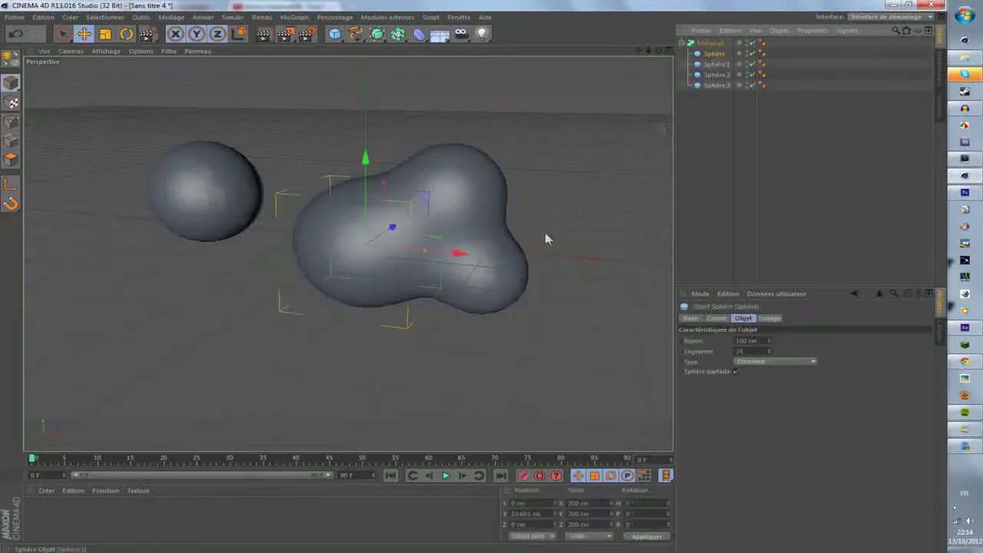
mouse_move(459, 253)
left_mouse_down()
mouse_move(653, 265)
mouse_move(560, 268)
mouse_move(629, 279)
left_mouse_up()
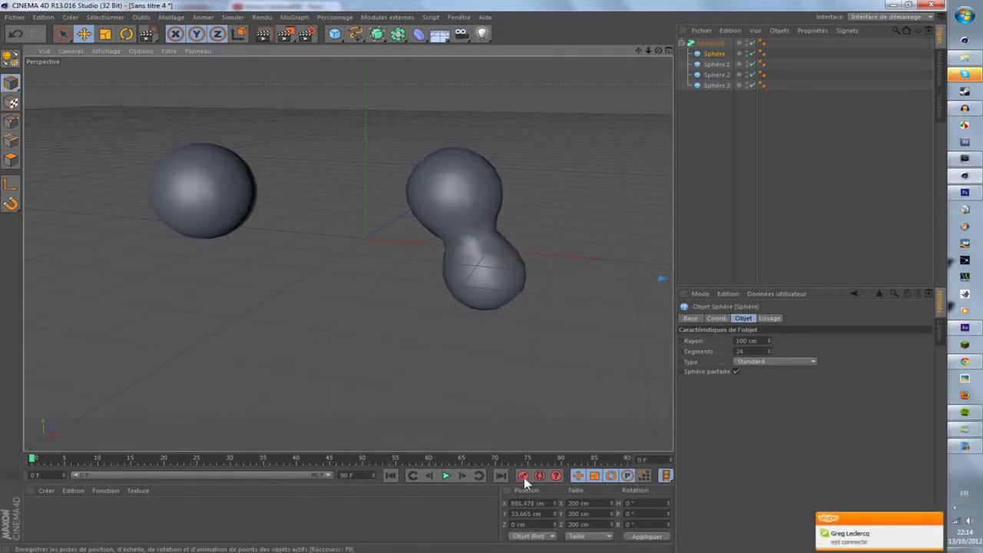
left_click(726, 64)
mouse_move(493, 196)
left_mouse_down()
mouse_move(507, 112)
mouse_move(492, 196)
left_mouse_up()
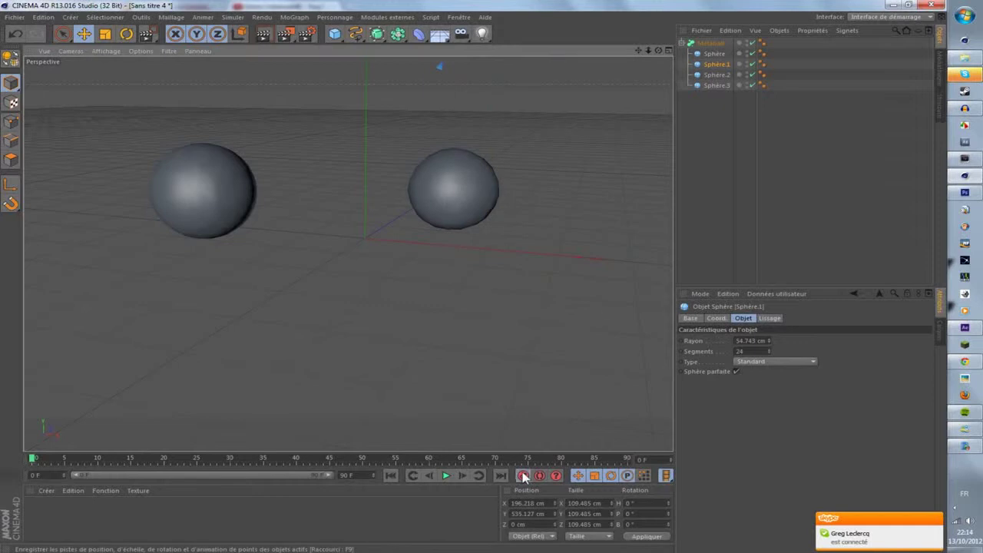
Step: Keyframe Sphère.2 at about X -854 cm on frame 0 and lower the Metaball to about Y -168 cm
left_click(718, 75)
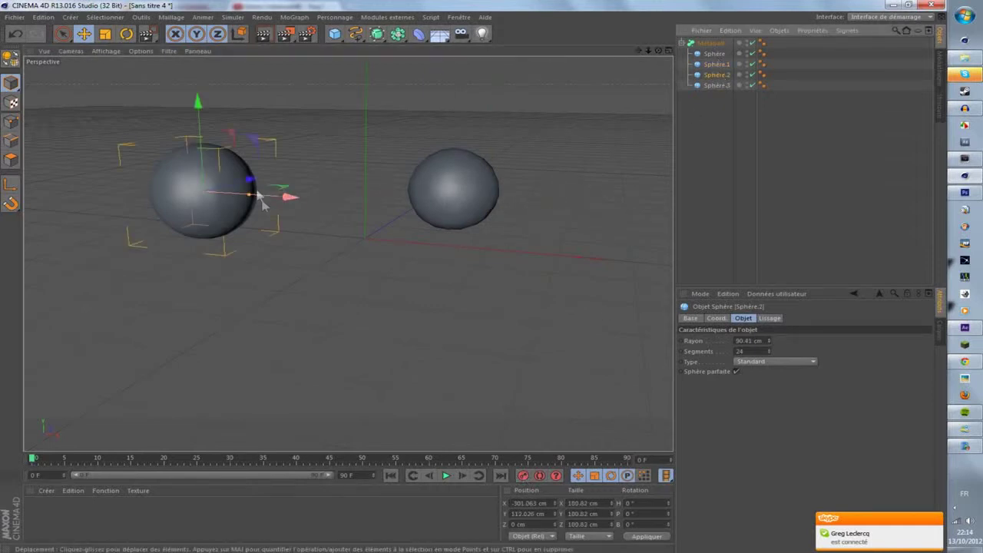
left_click_drag(274, 192, 241, 295)
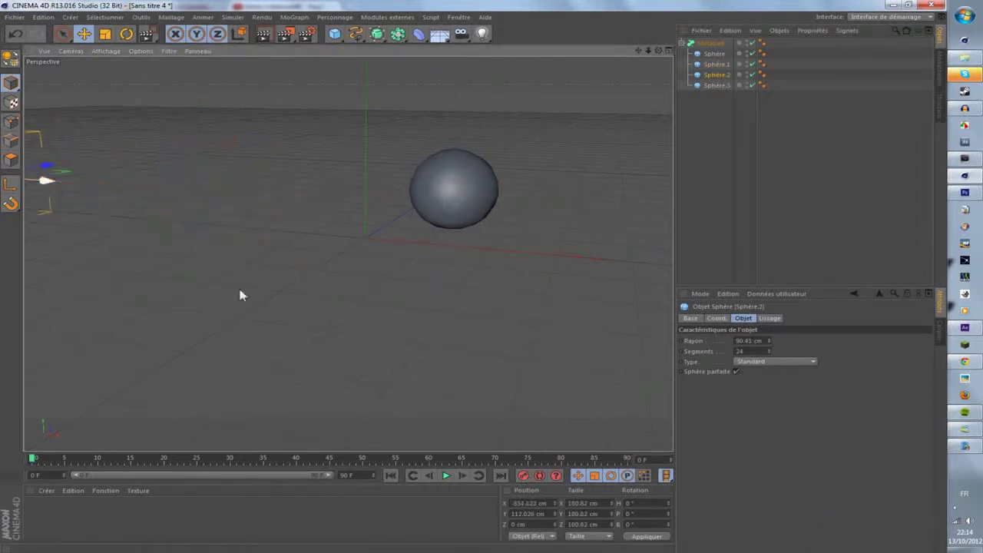
left_click(453, 222)
left_click_drag(366, 192, 339, 248)
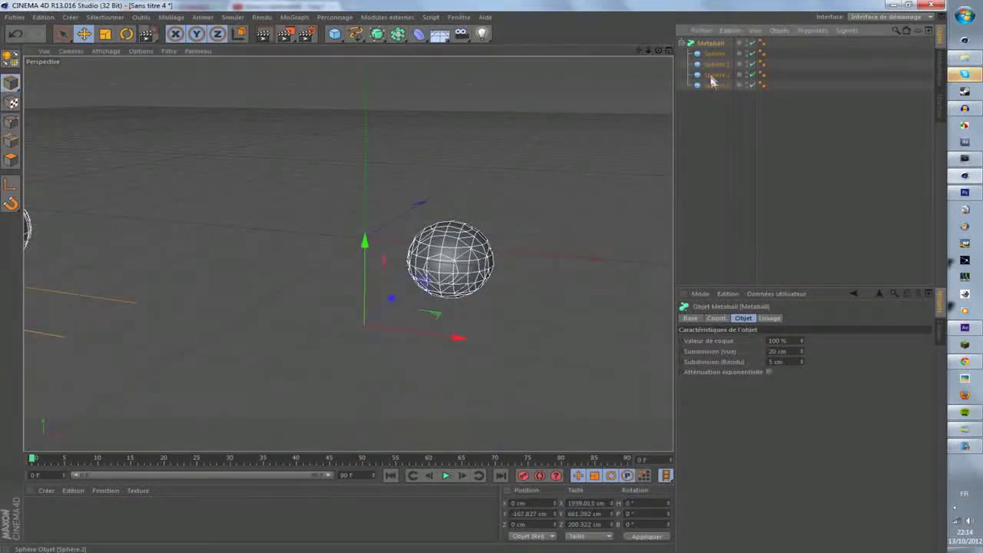
Step: Animate Sphère.3 with keyframes from about Y -135 cm at frame 0 up to about Y 202 cm at frame 20
left_click(713, 84)
left_click_drag(454, 173, 452, 326)
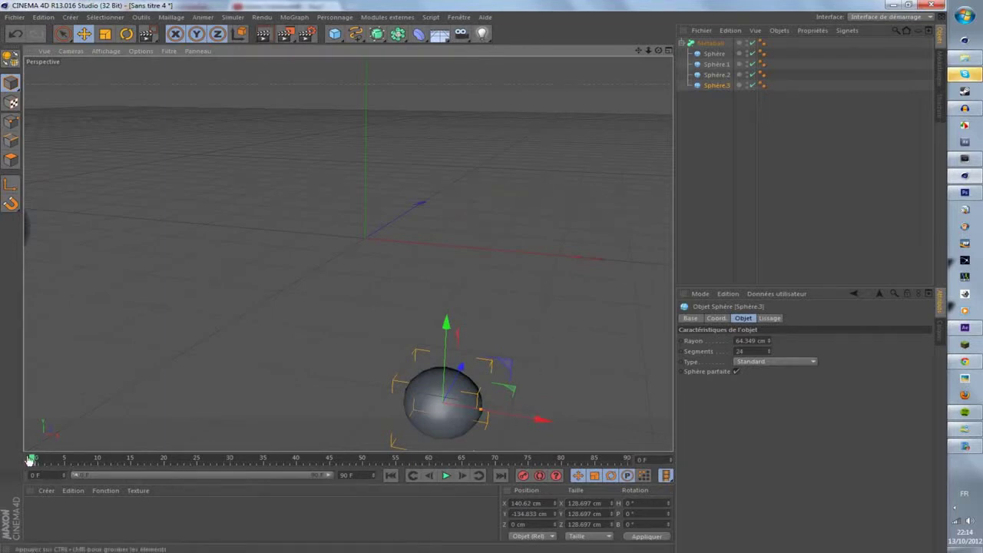
left_click_drag(29, 459, 74, 466)
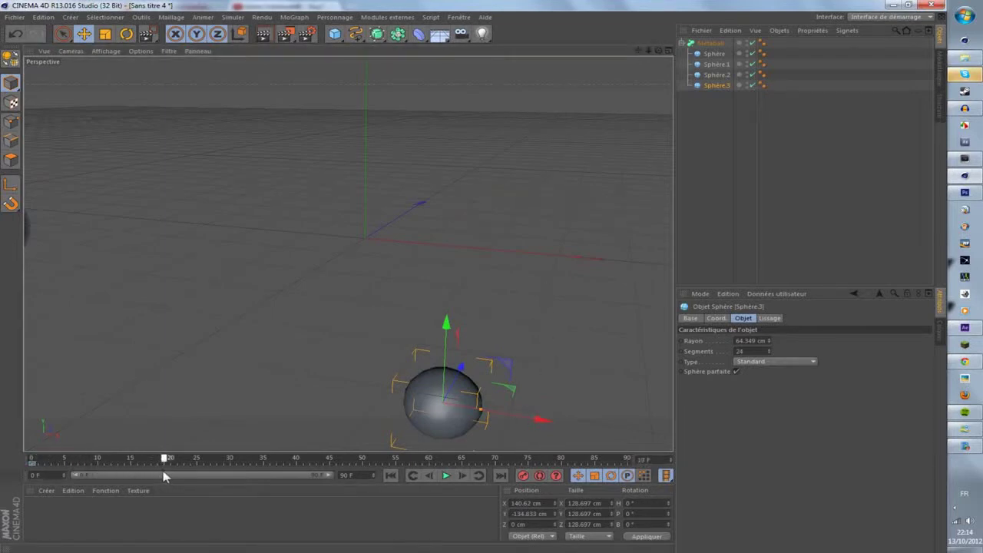
left_click_drag(444, 322, 461, 159)
left_click_drag(537, 237, 476, 265)
left_click(521, 476)
Step: Bring Sphère.1 down to about X 146, Y 251, Z 33 cm and keyframe it at frame 20
left_click(713, 65)
scroll(537, 217, "down", 4)
left_click_drag(523, 98, 570, 346)
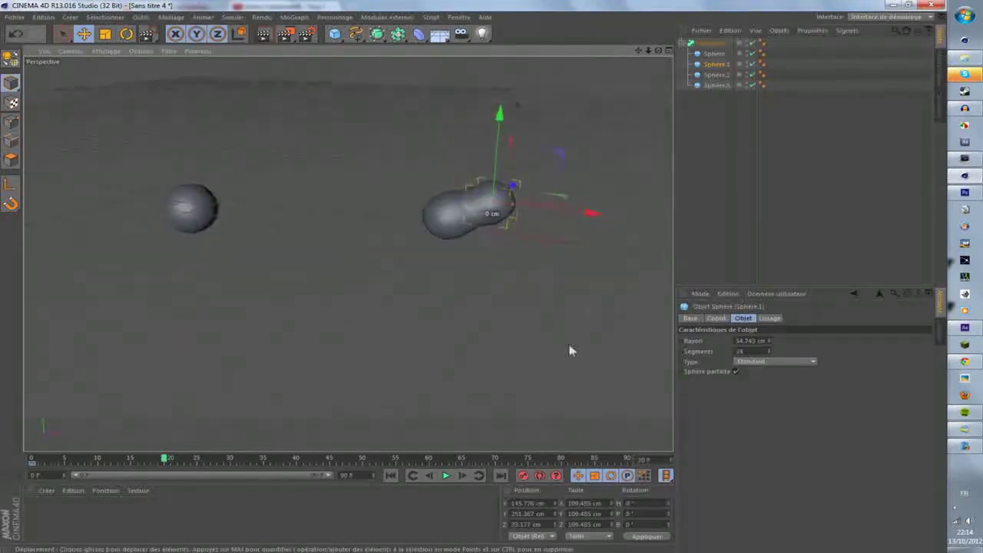
Step: Move Sphère.1 along X to about -55 cm and record a keyframe at frame 29
left_click_drag(165, 461, 228, 460)
left_click_drag(581, 215, 502, 210)
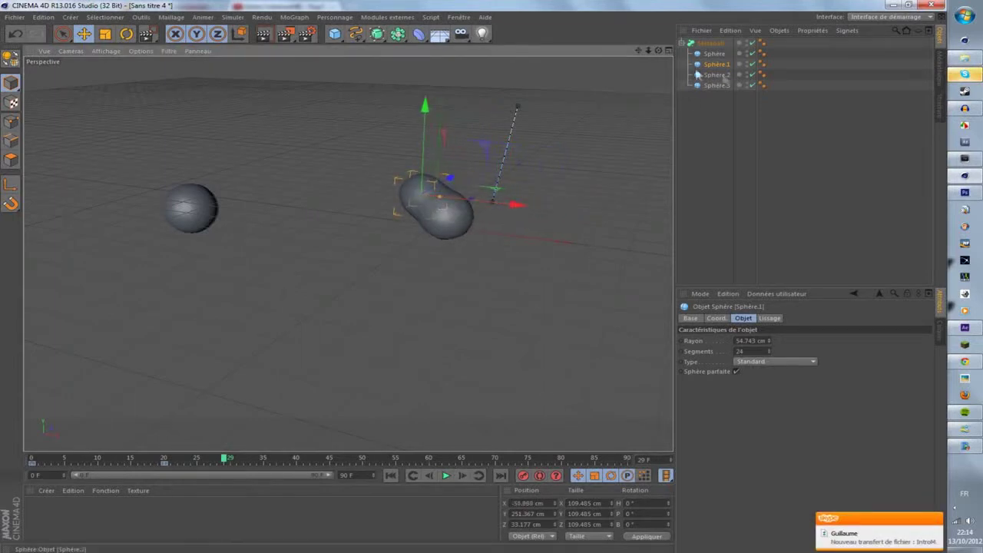
left_click(522, 475)
Step: Move Sphère.3 along X to about 93 cm and keyframe it at frame 33
left_click(250, 461)
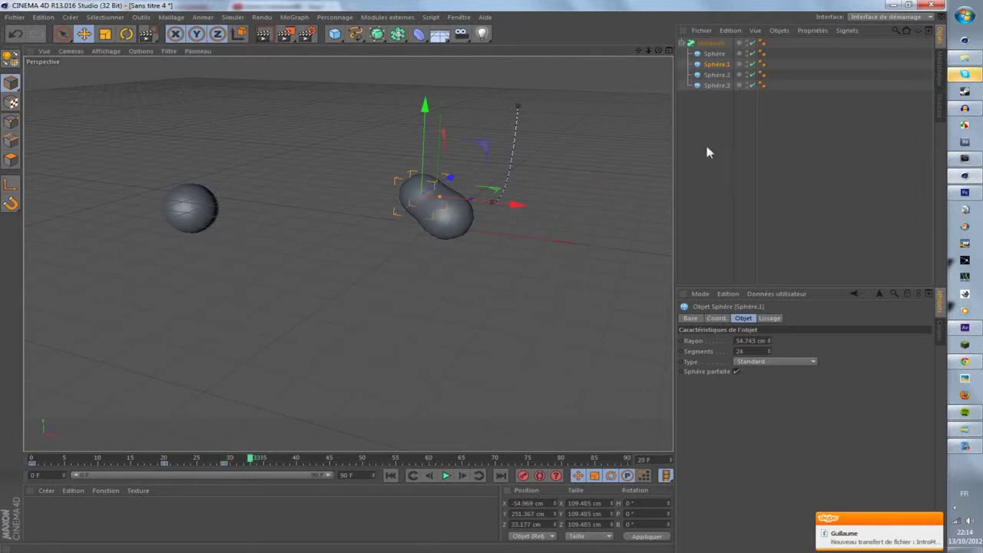
left_click(715, 77)
left_click(453, 215)
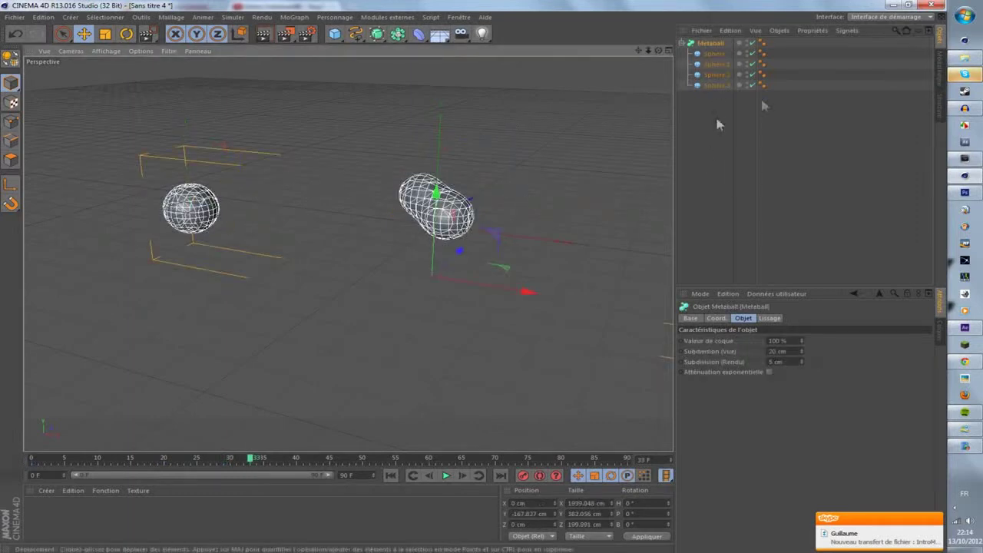
left_click(720, 85)
left_click_drag(542, 238, 567, 244)
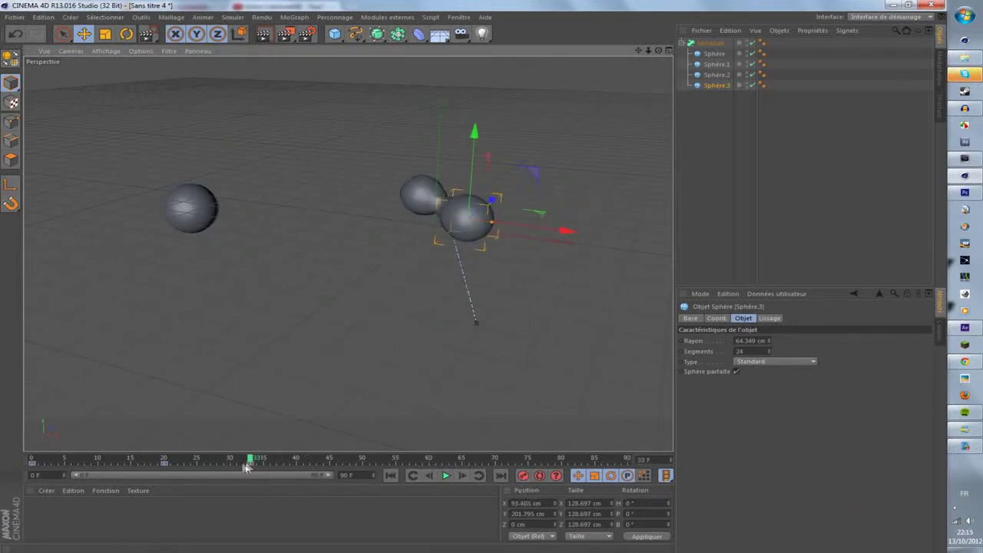
Step: Play the animation, shift Sphère.3's frame 33 keyframe to frame 46, and replay to check the timing
left_click_drag(247, 467, 31, 461)
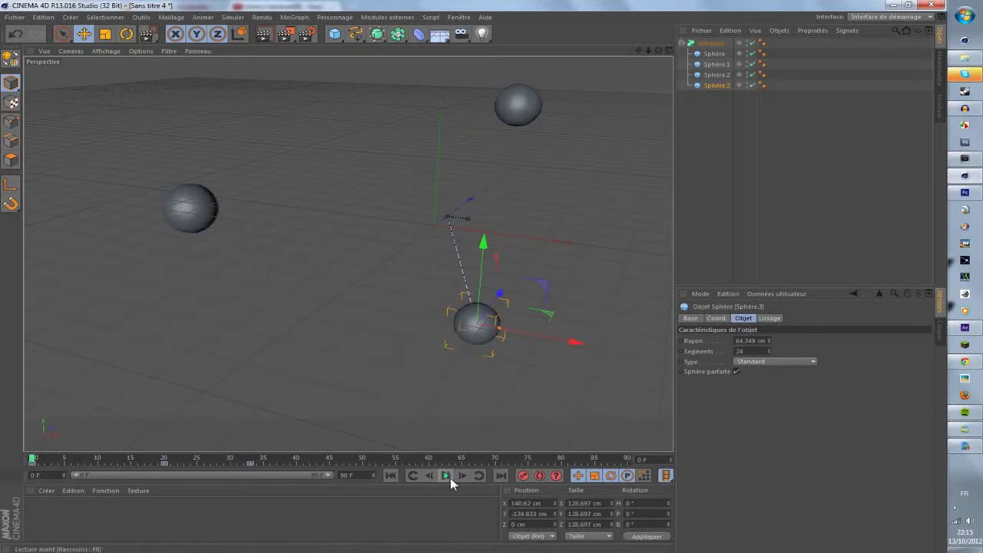
left_click(447, 475)
left_click(447, 475)
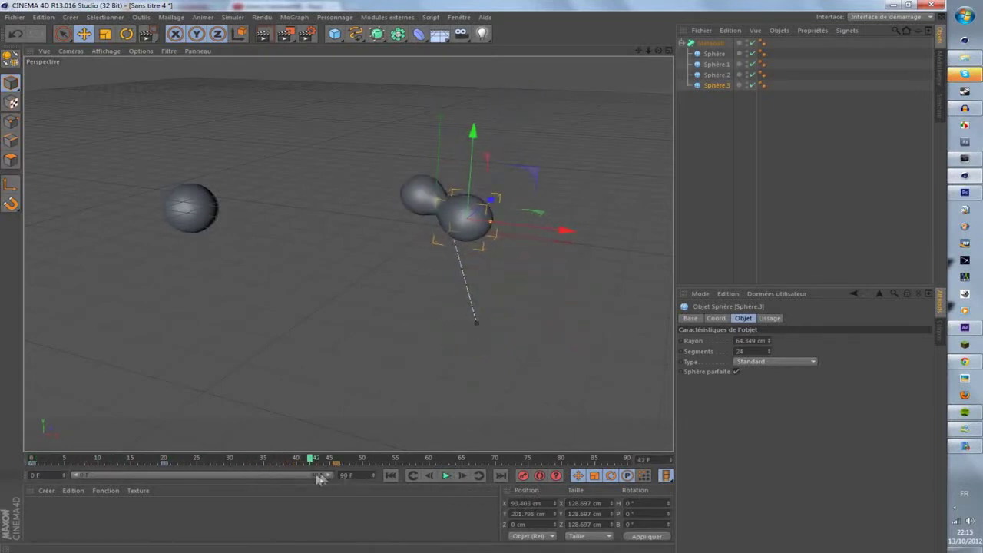
left_click_drag(320, 464, 44, 460)
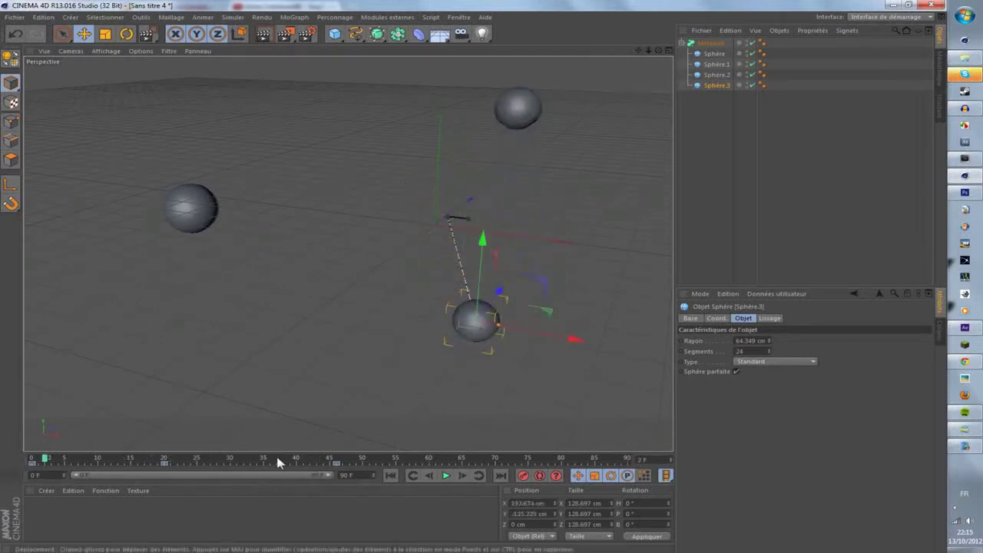
left_click(447, 475)
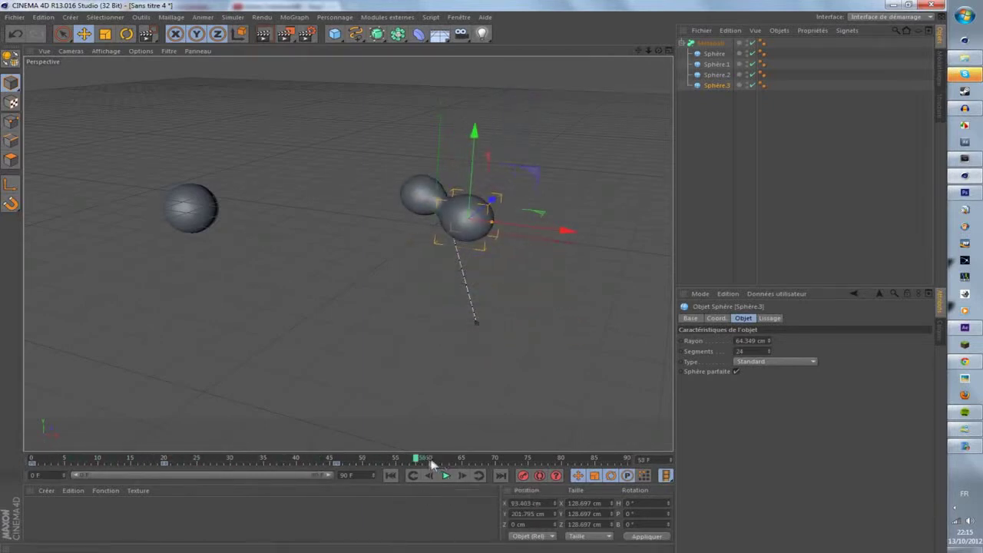
Step: Try a keyframe for Sphère.2 at frame 58 and delete it again
left_click(717, 74)
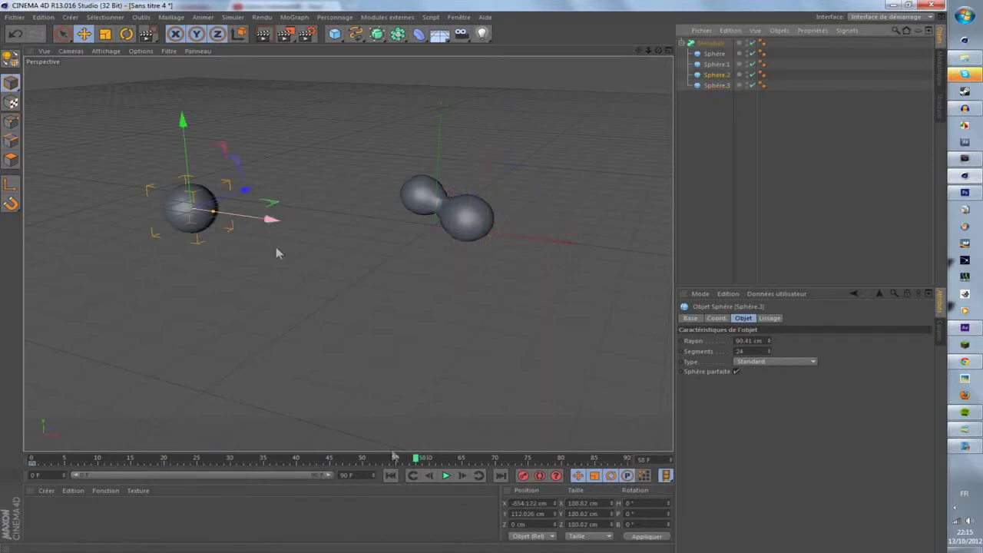
left_click_drag(421, 459, 442, 459)
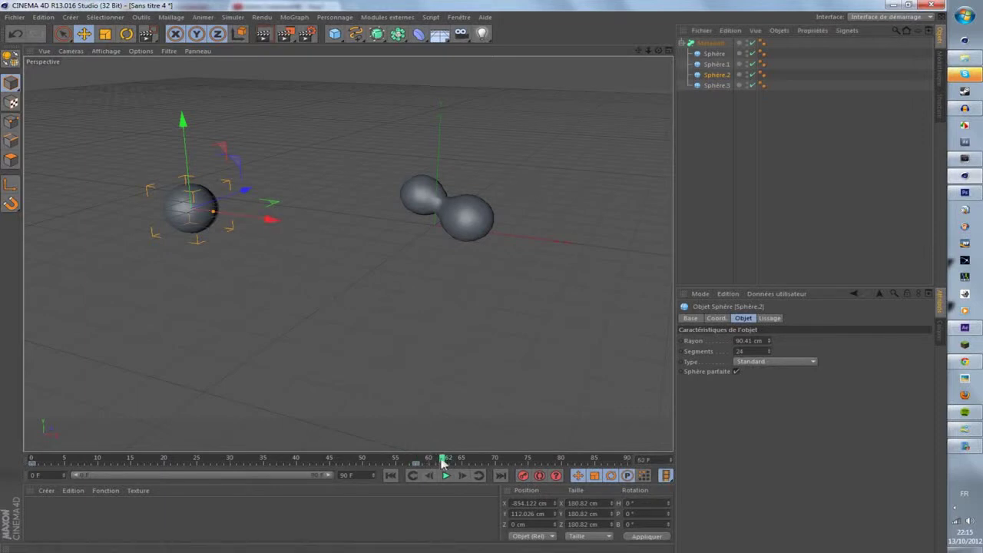
left_click(417, 462)
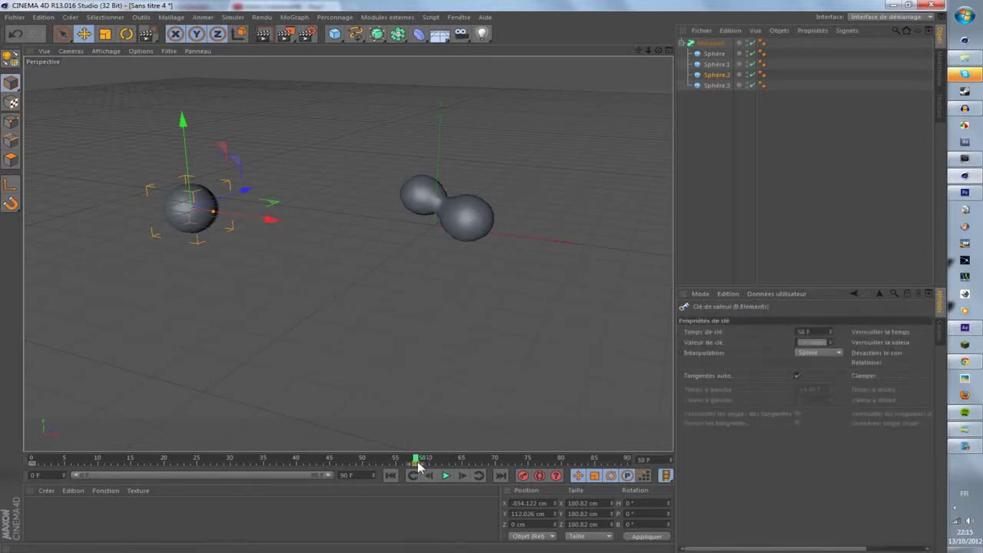
right_click(418, 465)
left_click(404, 476)
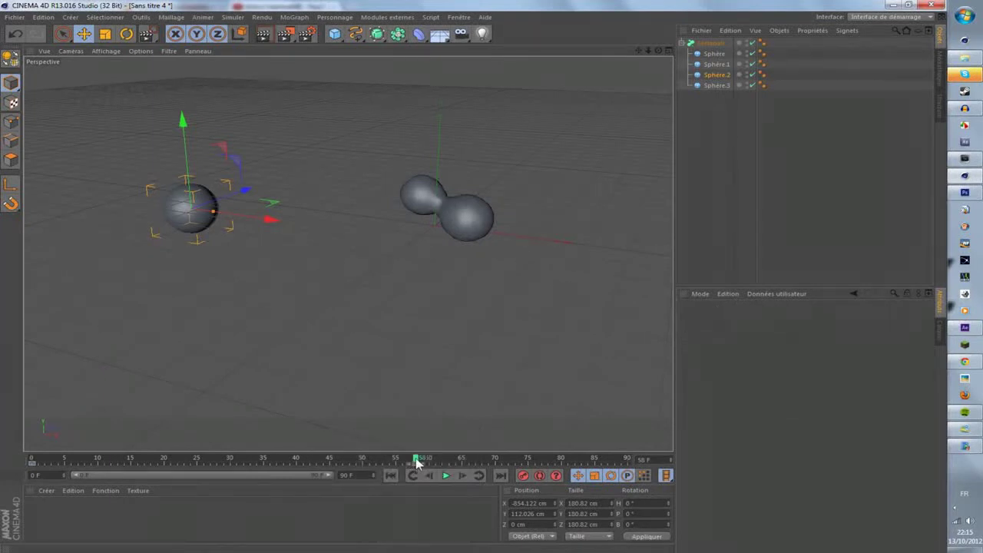
Step: Try moving Sphère.2 near the other bubbles with a frame 58 keyframe, and delete that keyframe after playback
left_click_drag(272, 219, 498, 251)
left_click_drag(417, 462, 32, 457)
left_click(446, 477)
left_click(443, 475)
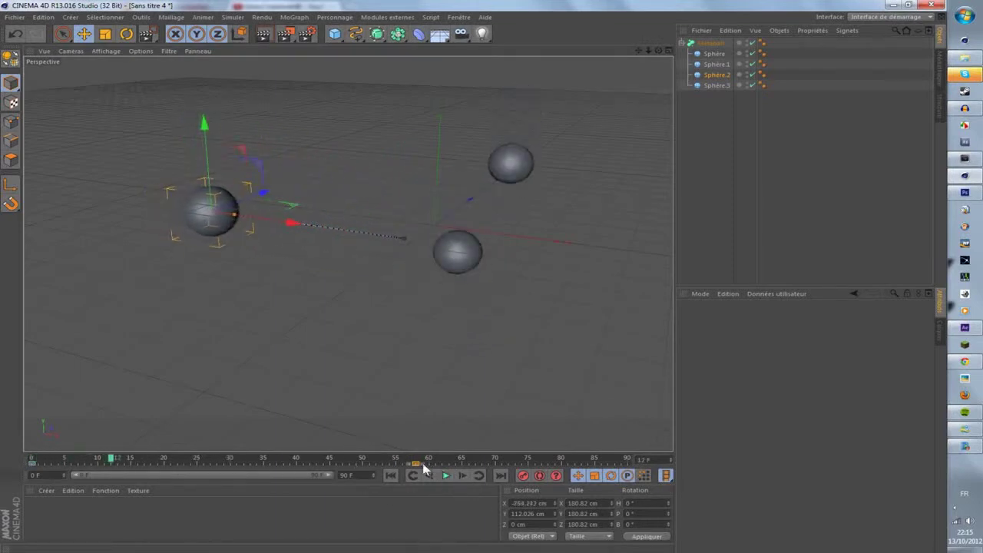
right_click(418, 464)
left_click(420, 480)
Step: Hold Sphère.2 until about frame 57, keyframe it at about X 121, Y 349 cm on frame 69, and play the animation
left_click(410, 461)
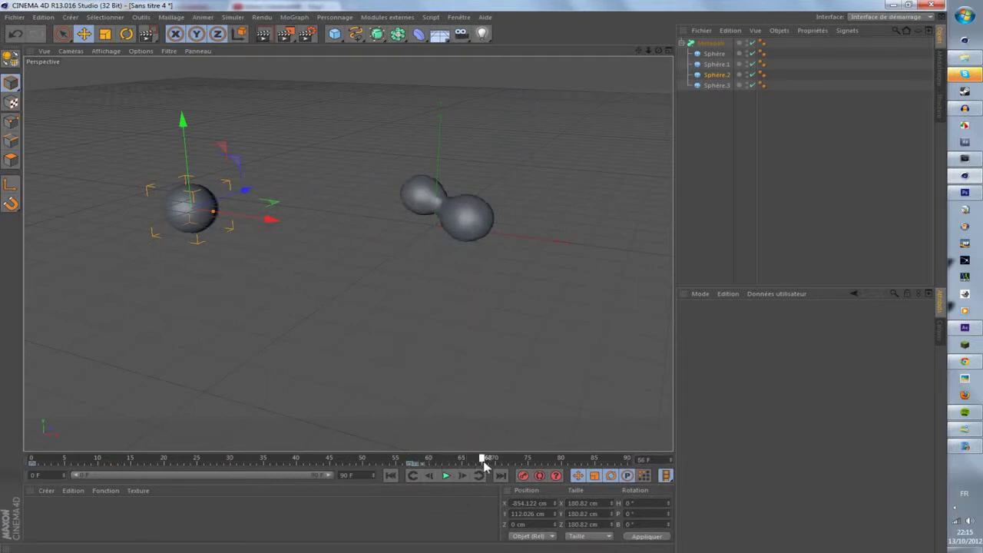
left_click_drag(266, 221, 579, 268)
left_click_drag(487, 158, 497, 96)
left_click(525, 476)
left_click_drag(489, 460, 33, 472)
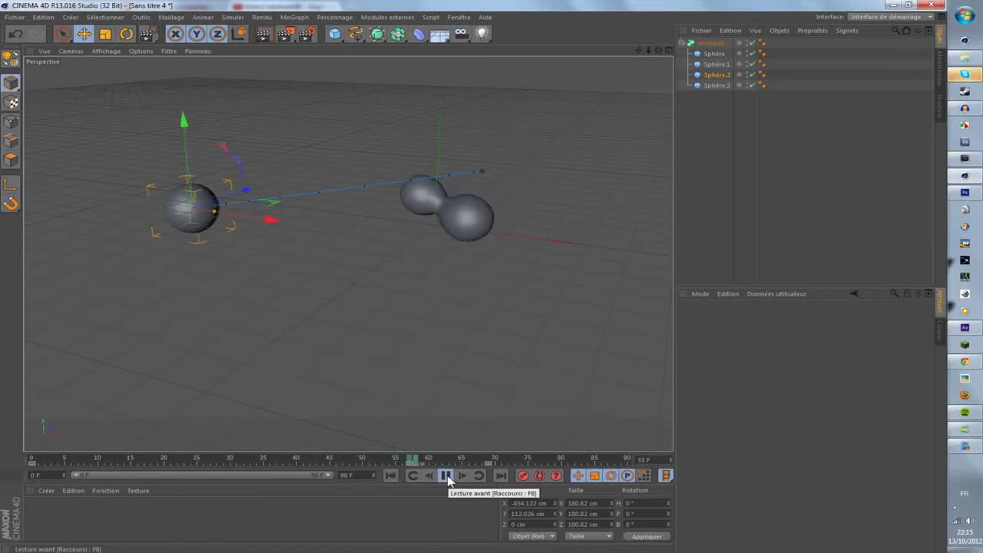
left_click(446, 476)
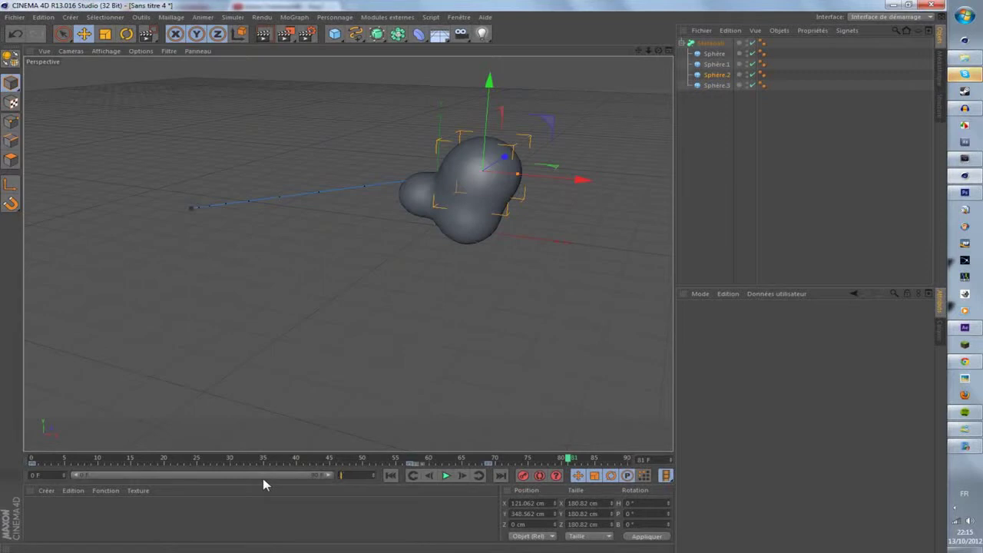
Step: Extend the animation length to 200 frames and stretch the visible timeline range to cover all of it
type("200")
key("Return")
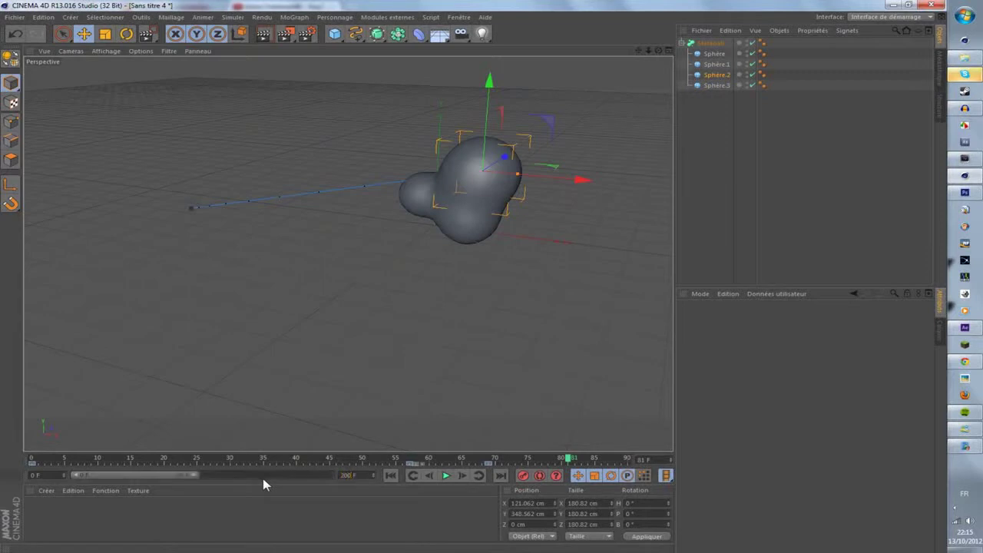
left_click_drag(197, 474, 376, 493)
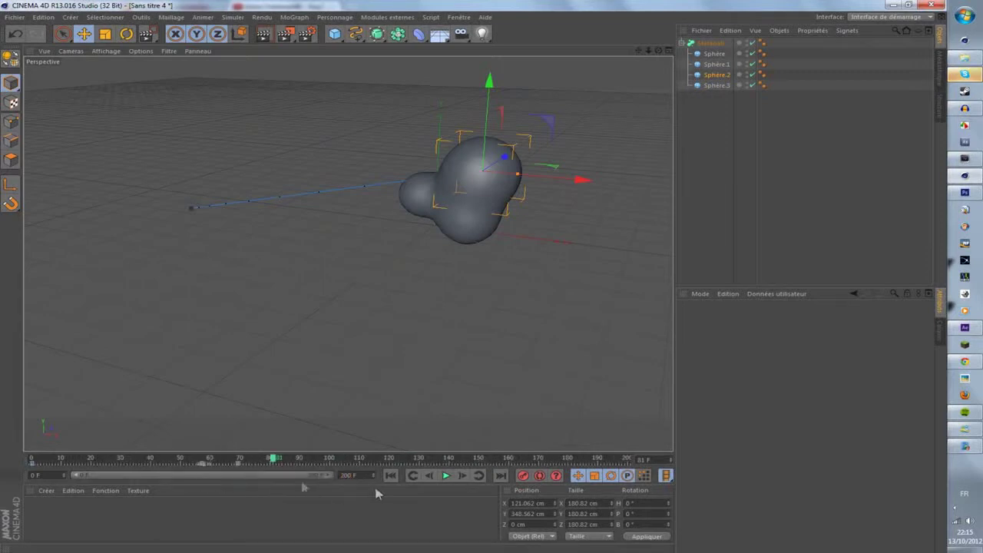
Step: Retime Sphère.2's keyframes so it waits until about frame 59 and arrives at about frame 112, and scrub back towards the start
left_click_drag(288, 473, 365, 477)
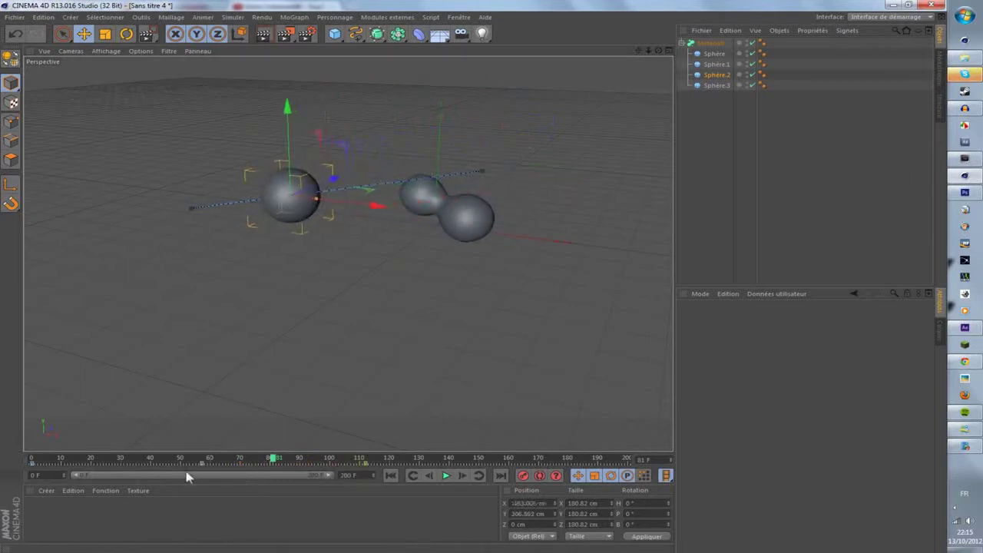
left_click_drag(202, 467, 204, 468)
left_click_drag(273, 461, 49, 465)
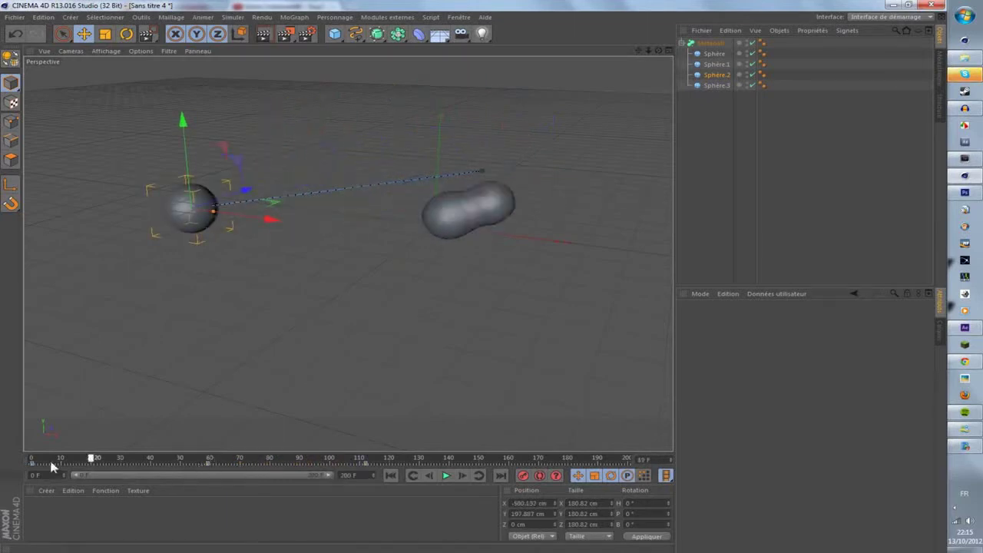
Step: Retime Sphère.3's later keyframes to about frames 51 and 83 and play the animation
left_click(715, 84)
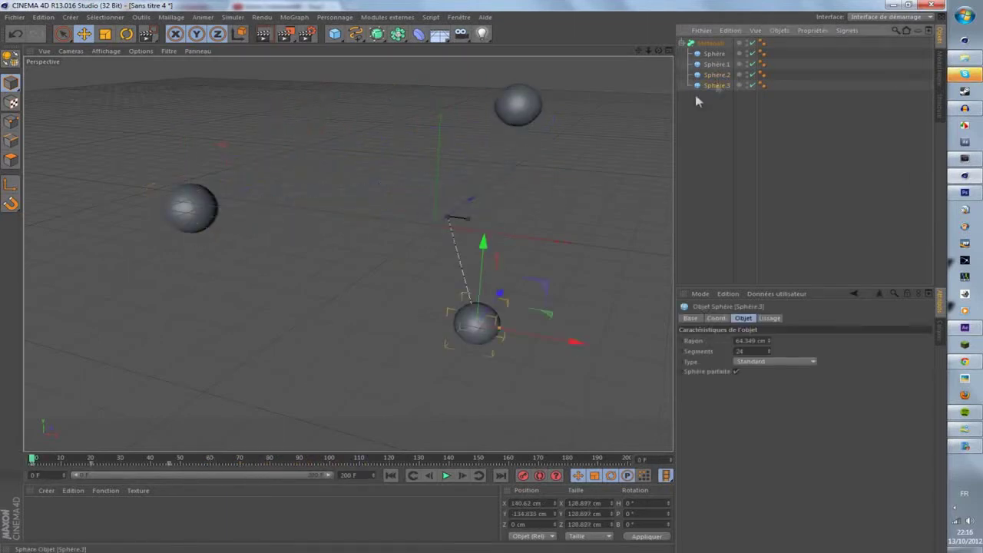
left_click_drag(172, 470, 266, 473)
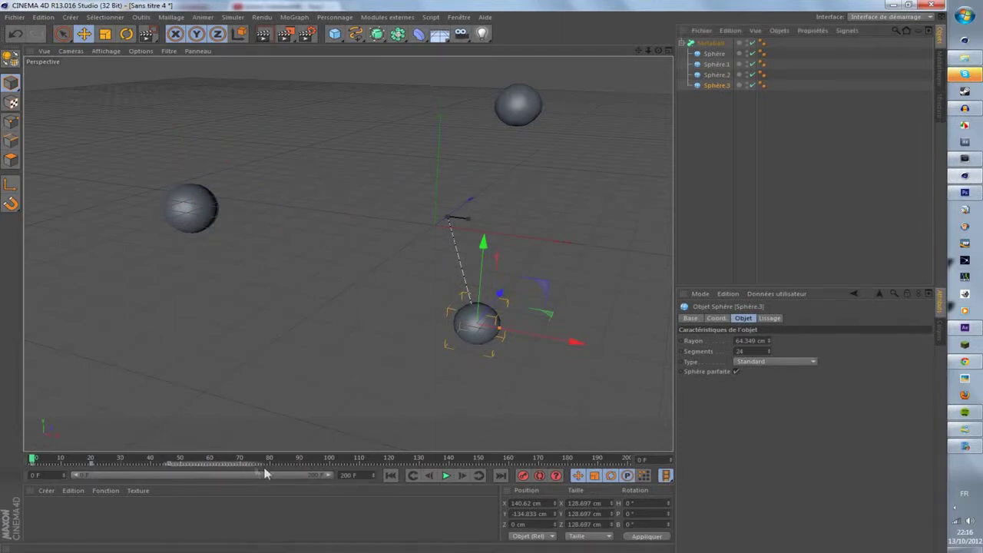
left_click(183, 466)
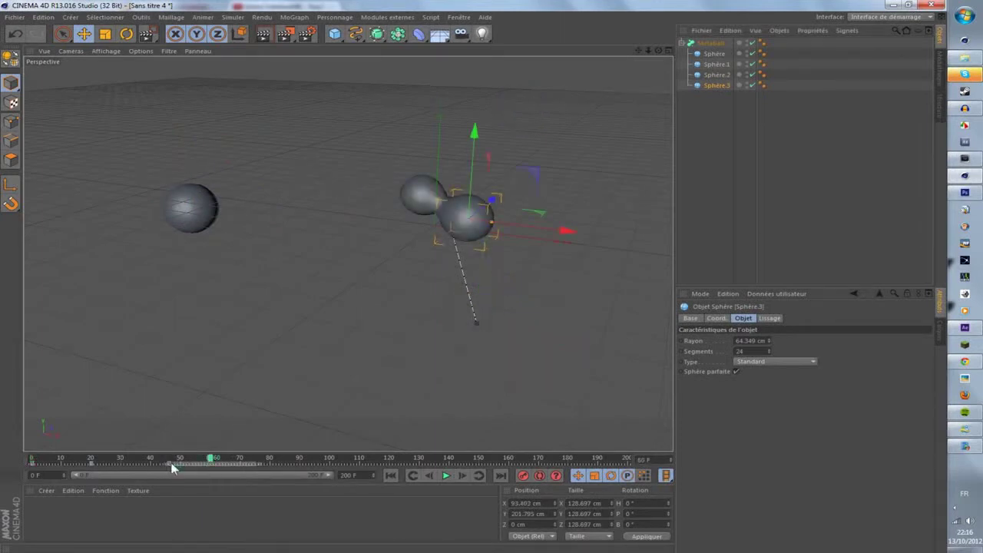
left_click_drag(172, 466, 265, 474)
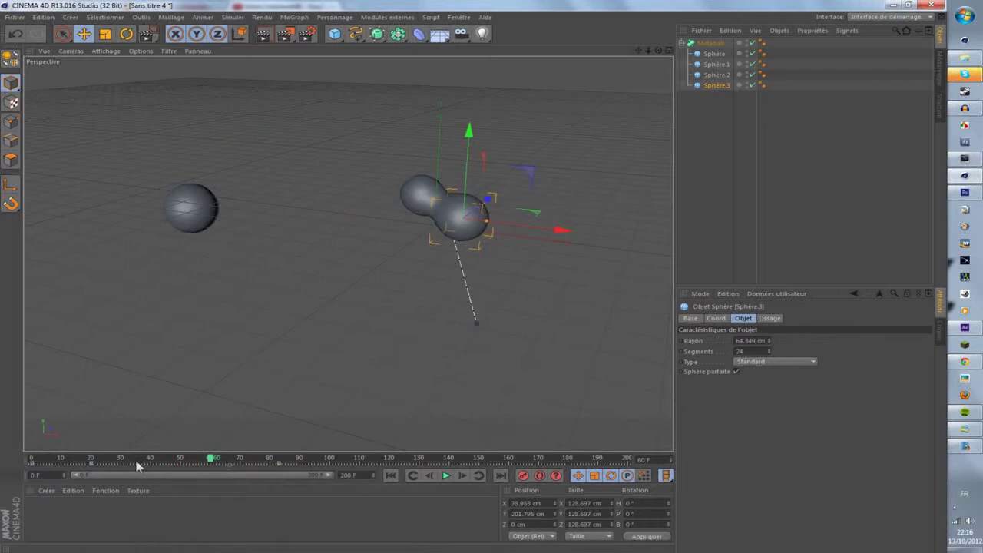
mouse_move(121, 464)
left_mouse_down()
mouse_move(178, 471)
mouse_move(29, 461)
left_mouse_up()
left_click(446, 476)
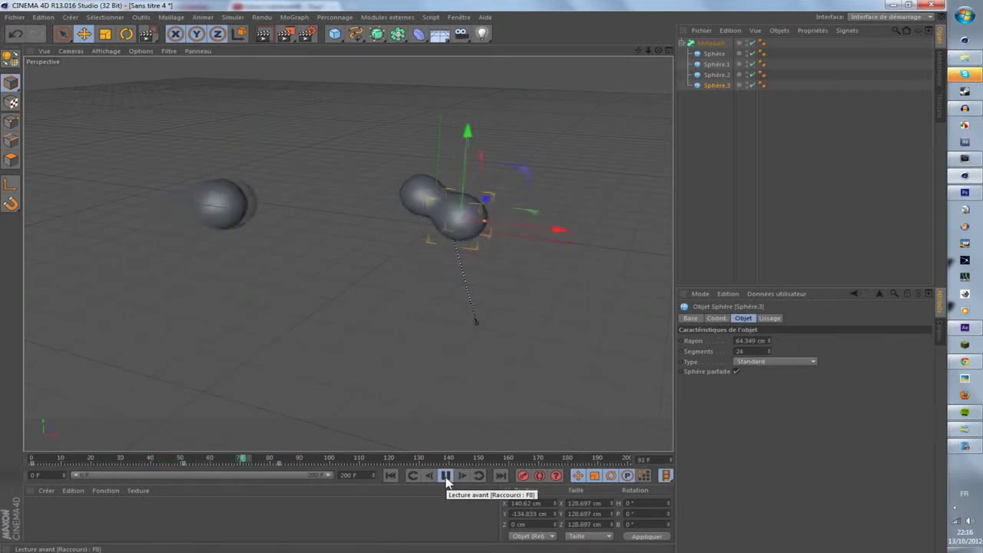
left_click(446, 476)
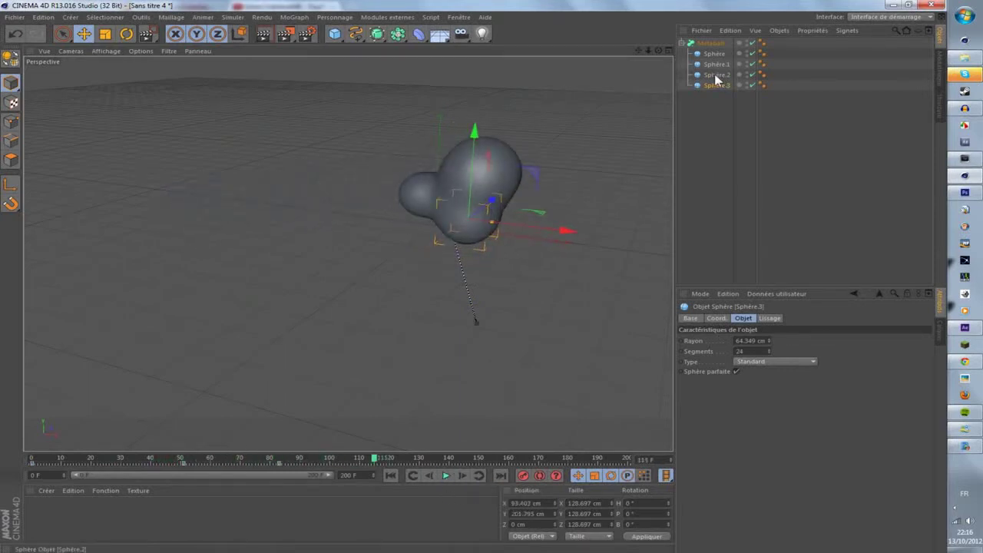
Step: Move Sphère beside the merged bubbles at about X -314, Y 34 cm and keyframe it on frame 112
left_click(714, 54, "shift")
middle_click_drag(591, 330, 420, 294, "alt")
left_click_drag(658, 300, 286, 229)
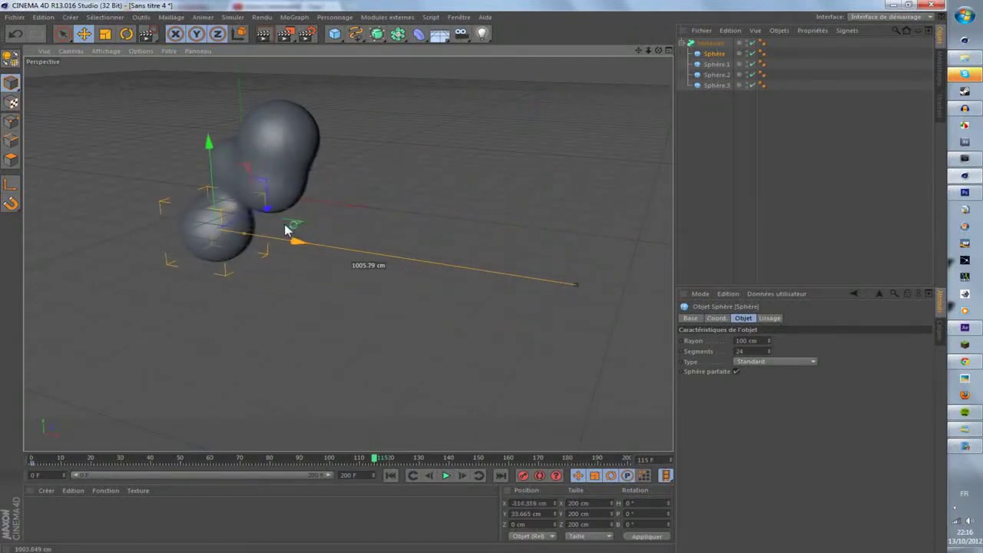
left_click_drag(375, 459, 365, 460)
left_click_drag(298, 241, 670, 297)
left_click(523, 477)
Step: Raise Sphère to about Y 423 cm around frame 131, and move it to about X 319, Y 307, Z 169 cm on frame 156
left_click_drag(367, 461, 424, 457)
left_click_drag(212, 153, 203, 35)
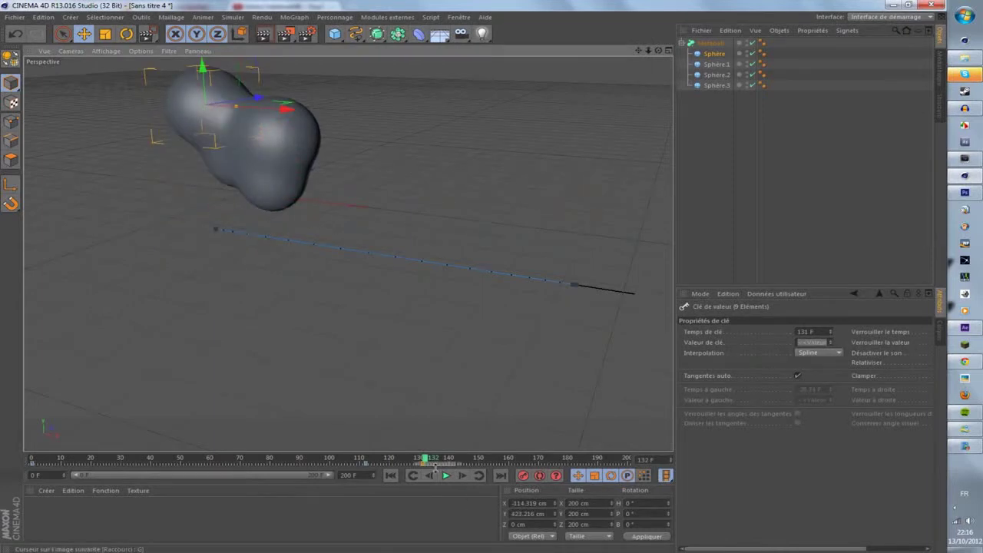
left_click_drag(427, 459, 497, 459)
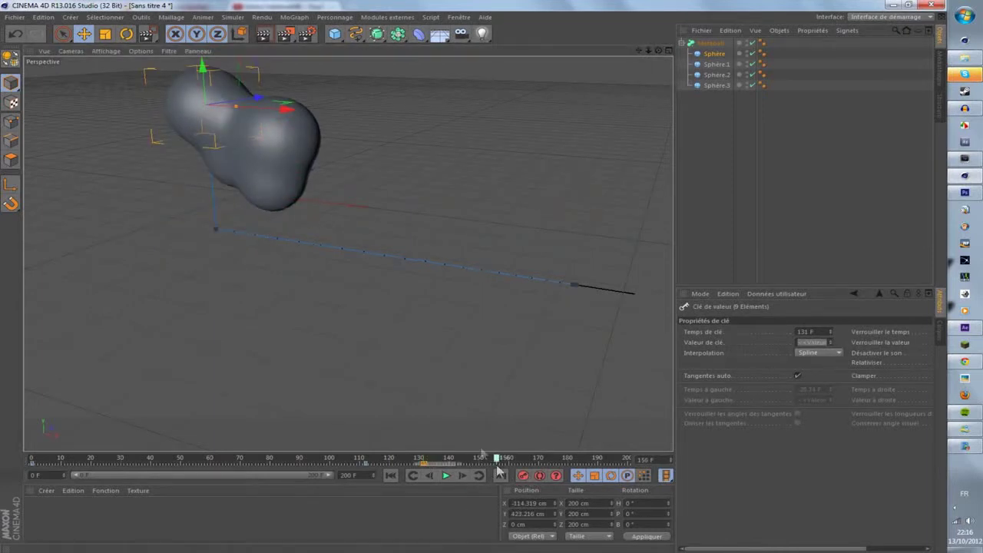
left_click_drag(237, 92, 407, 140)
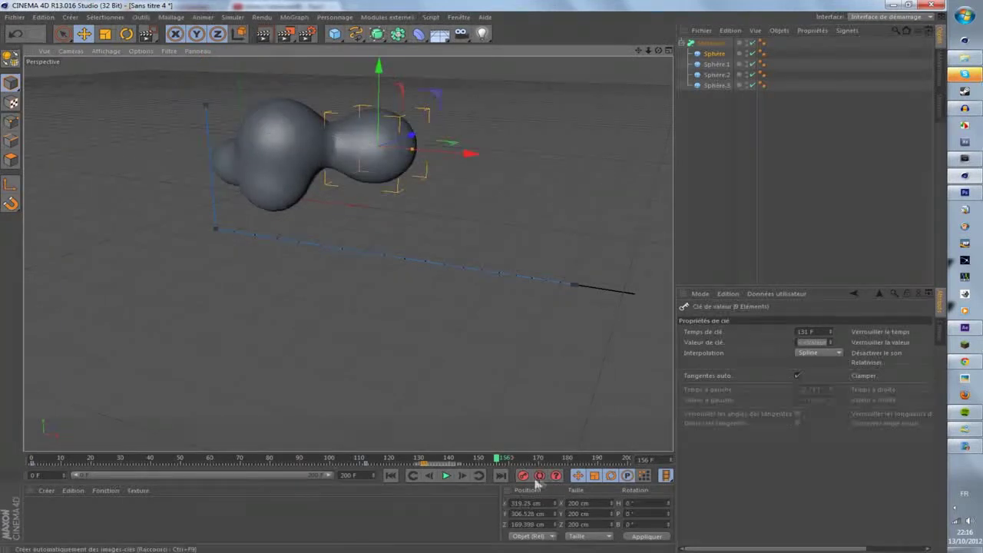
Step: Move Sphère.2 to about X 247, Y 401 cm and keyframe it at about frame 166
left_click(717, 74)
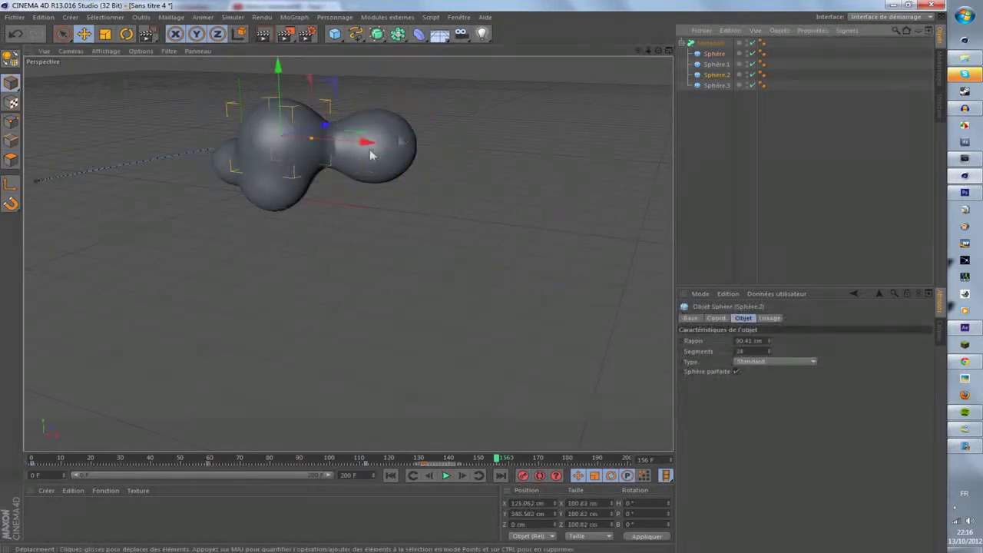
left_click_drag(499, 459, 526, 460)
left_click_drag(356, 144, 389, 173)
left_click_drag(323, 81, 294, 67)
Step: Play the animation from frame 0 and render a preview of the view around frame 176
left_click_drag(526, 459, 32, 463)
left_click_drag(347, 253, 413, 218, "alt")
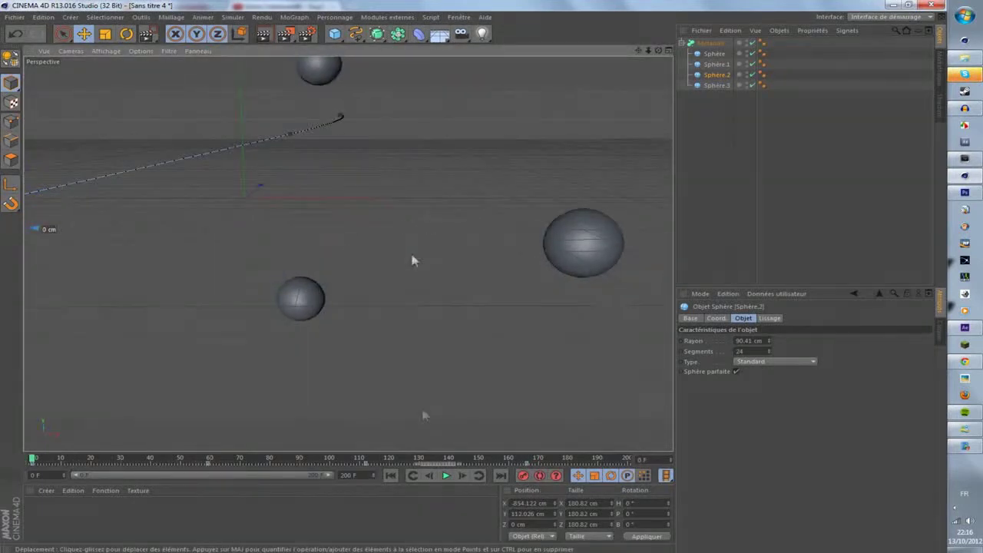
left_click(446, 475)
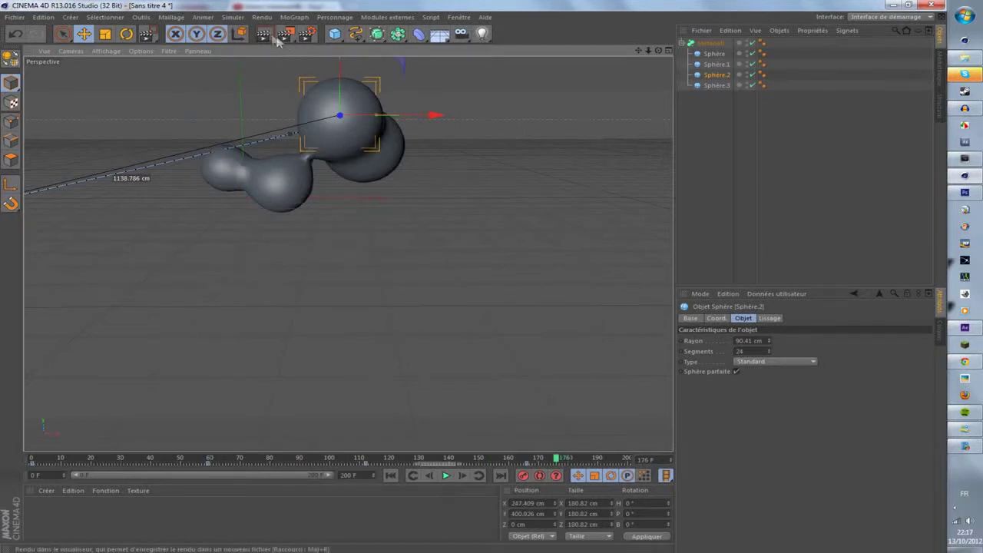
left_click(270, 35)
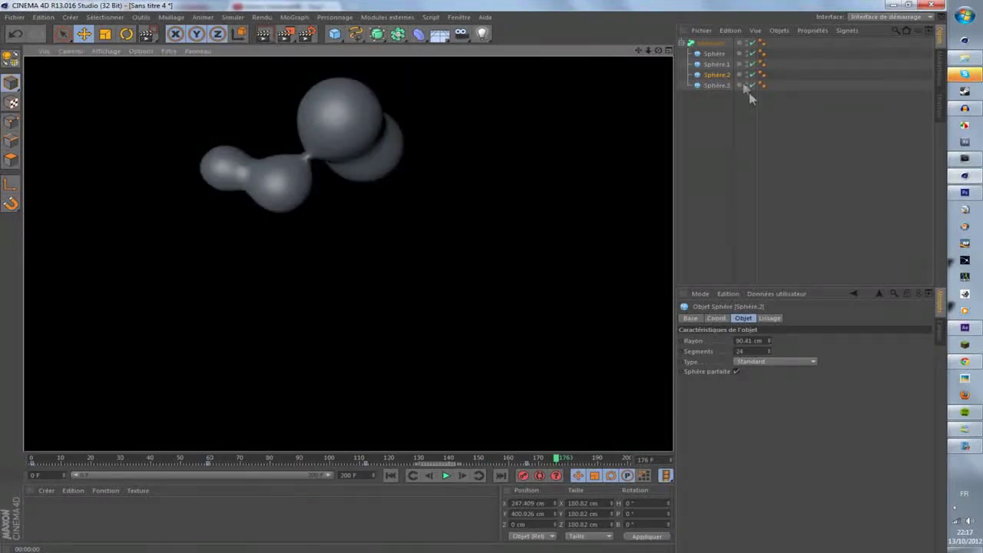
Step: Create a new material and set its colour to blue, R 0, V 131, B 255
double_click(155, 513)
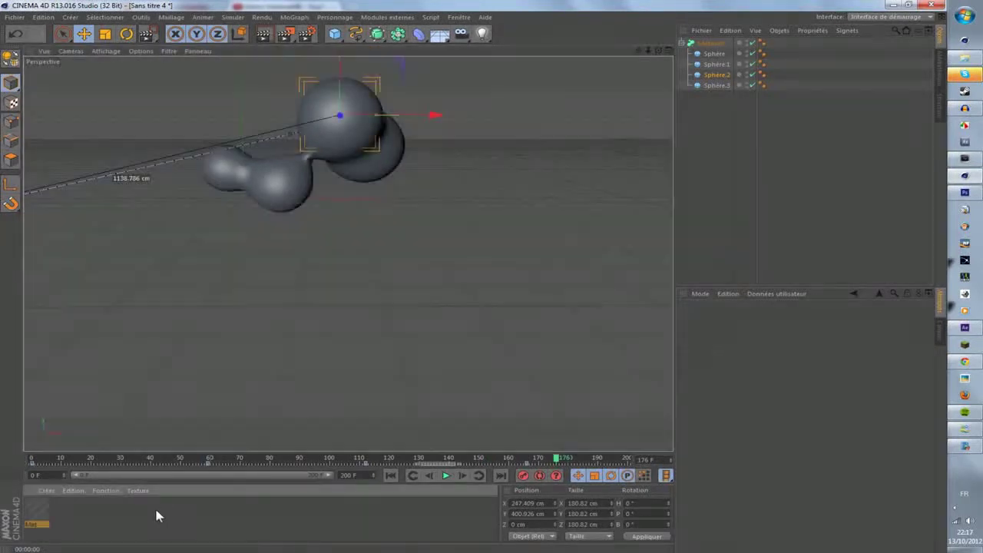
double_click(39, 512)
left_click(322, 130)
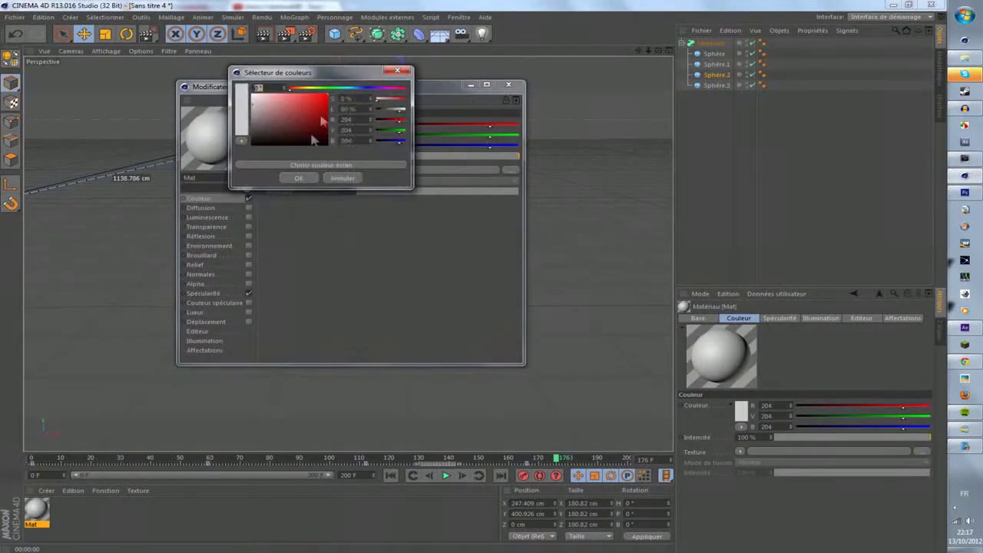
left_click(357, 90)
left_click(300, 178)
Step: Give the blue material 19% reflection without specularity and apply it to the Metaball
left_click(248, 236)
left_click(391, 156)
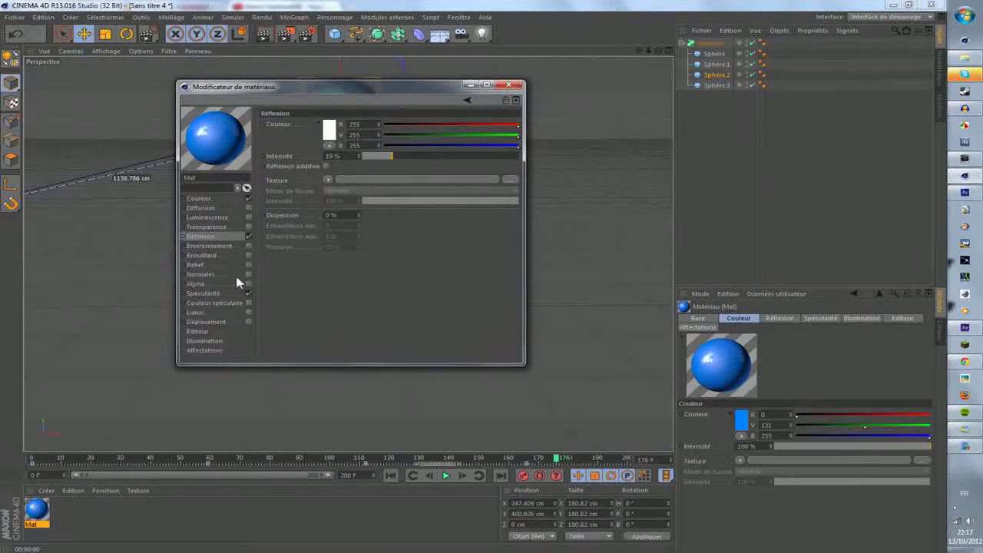
left_click(248, 294)
left_click(509, 85)
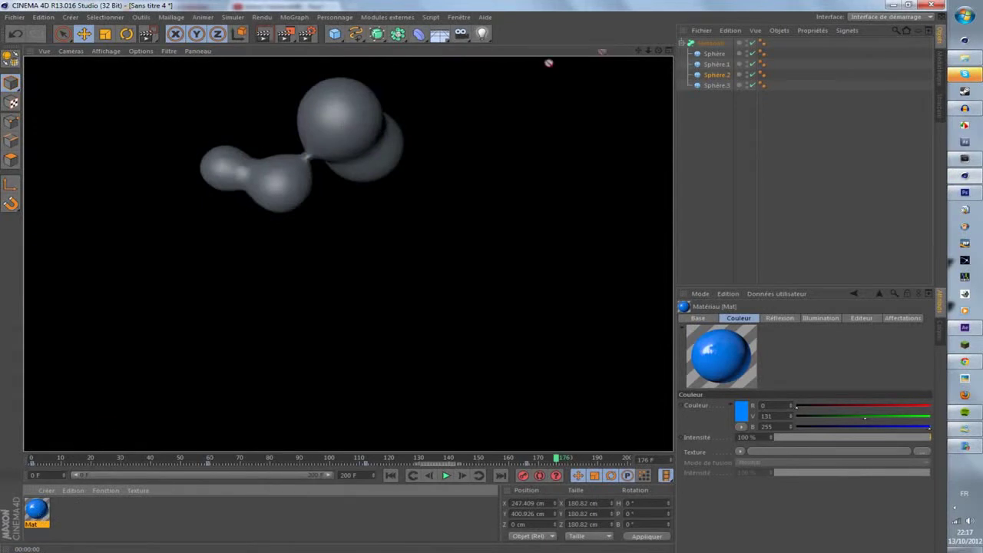
left_click_drag(705, 46, 705, 44)
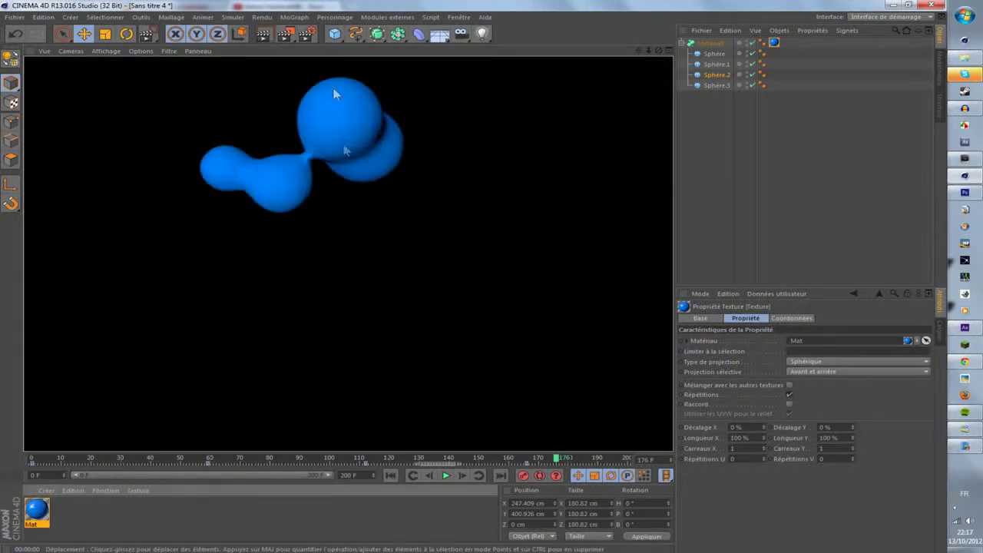
Step: Create a second material and set its colour to pure red, R 255, V 0, B 0
left_click(367, 515)
double_click(184, 541)
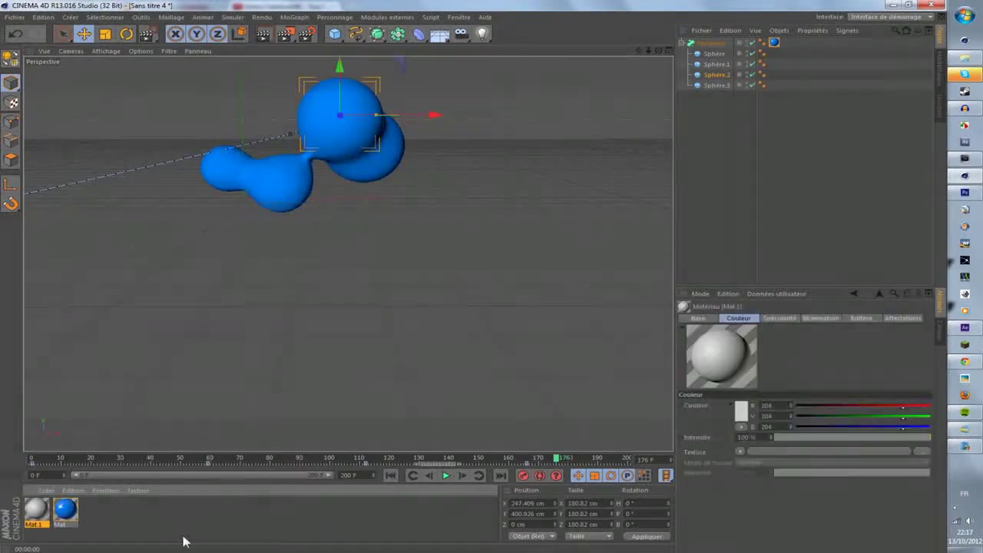
double_click(36, 513)
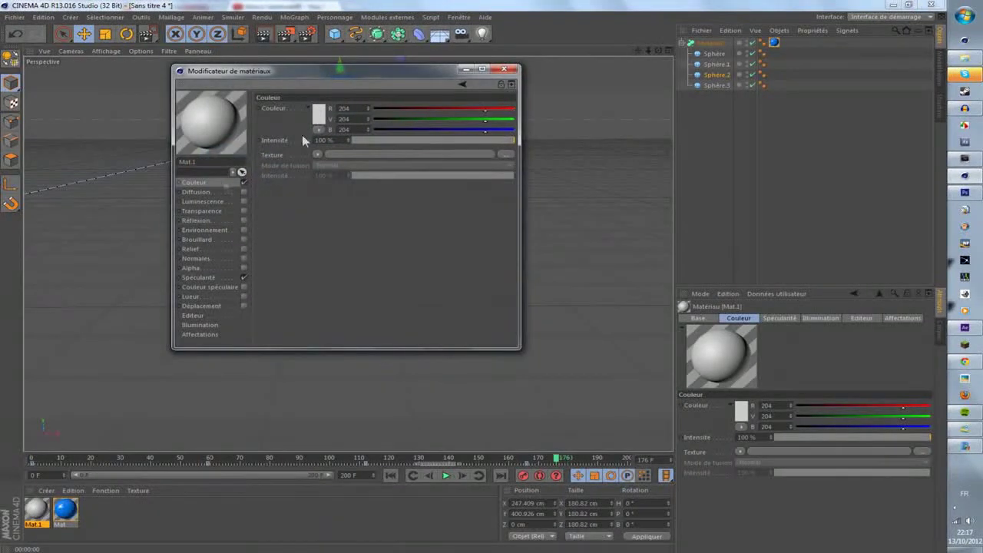
left_click(321, 114)
left_click(296, 163)
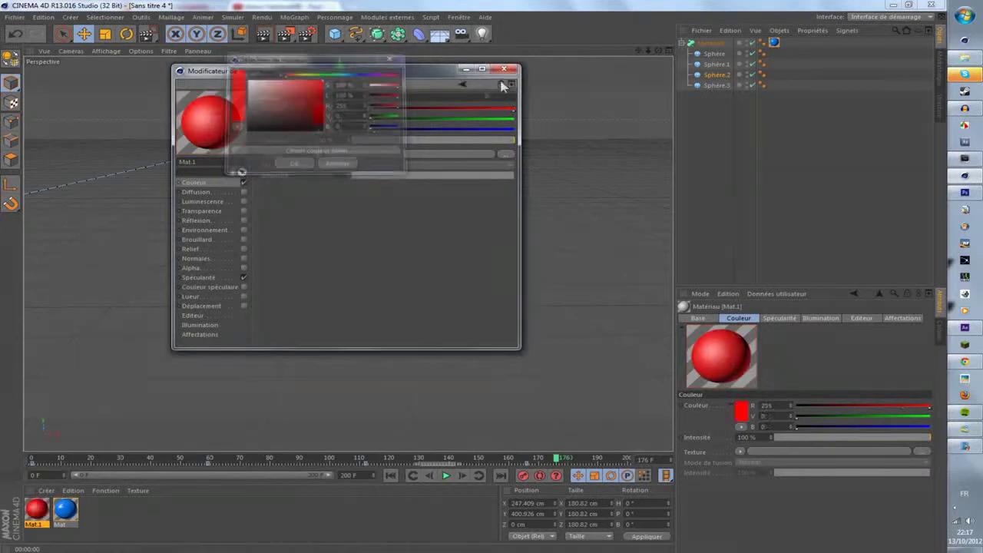
left_click(504, 69)
Step: Create a third material and set its colour to yellow-orange, R 255, V 182, B 0
double_click(147, 510)
left_click(66, 510)
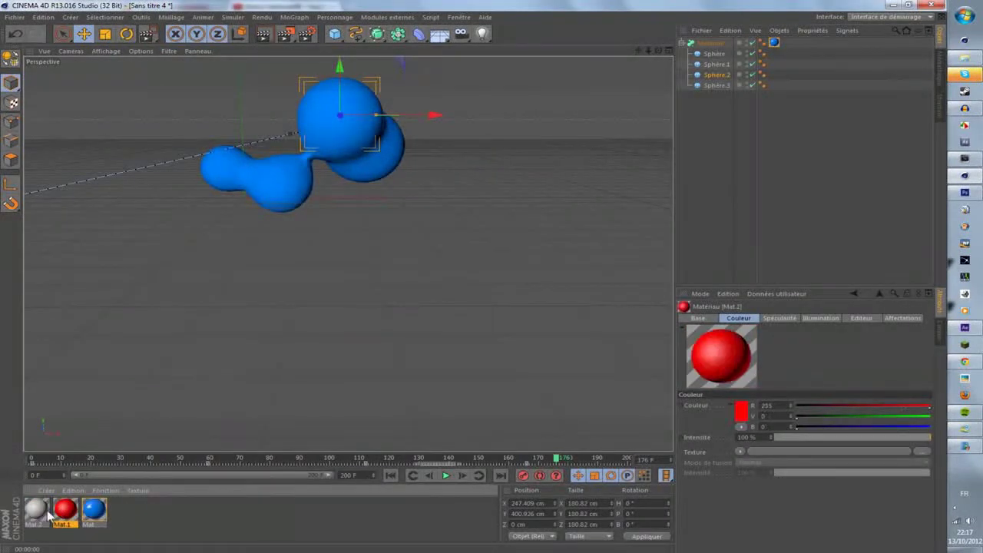
double_click(35, 509)
left_click(317, 113)
mouse_move(335, 74)
left_mouse_down()
mouse_move(304, 77)
mouse_move(346, 72)
left_mouse_up()
left_click(298, 162)
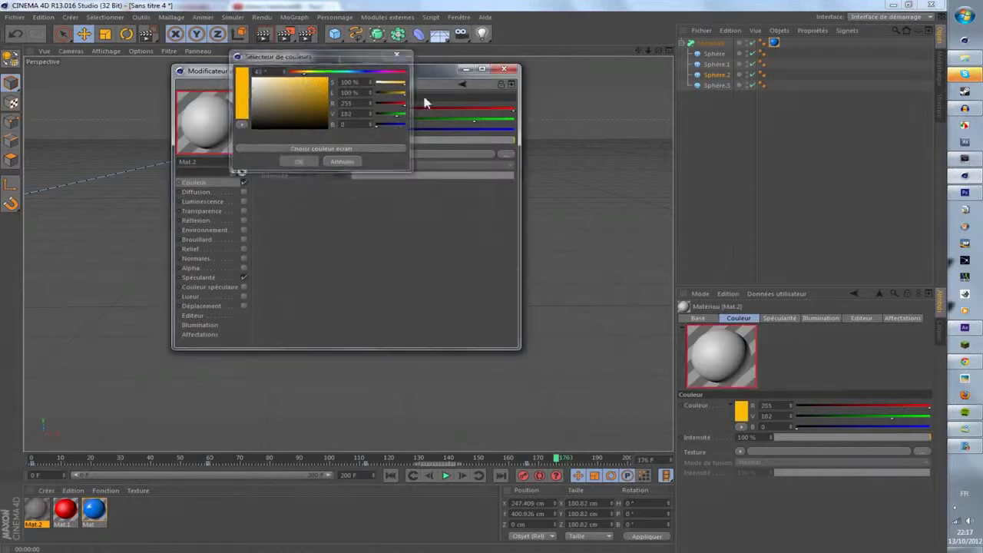
left_click(504, 69)
Step: Try the red material on the Metaball, and try assigning red to Sphère.2 and blue to Sphère individually
left_click_drag(66, 510, 286, 184)
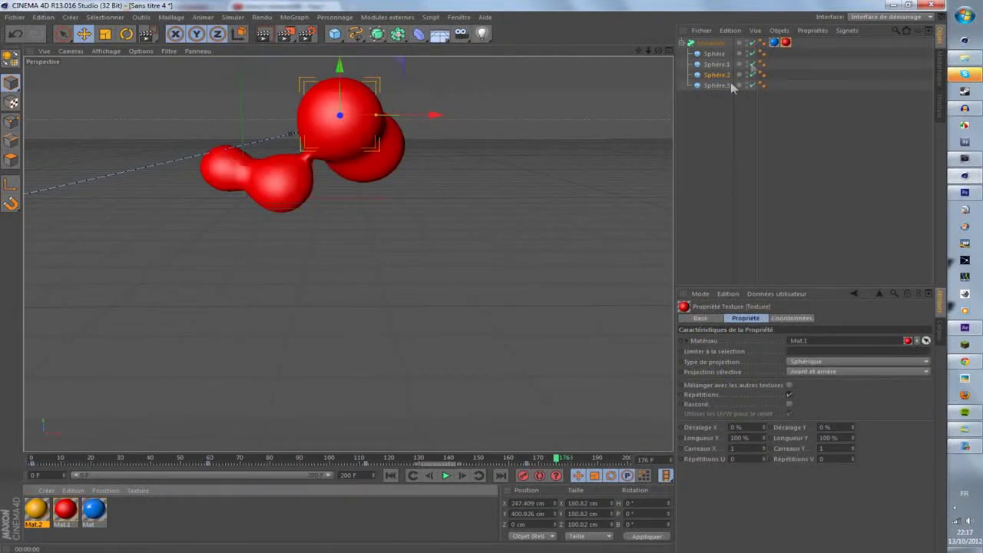
left_click_drag(783, 42, 774, 75)
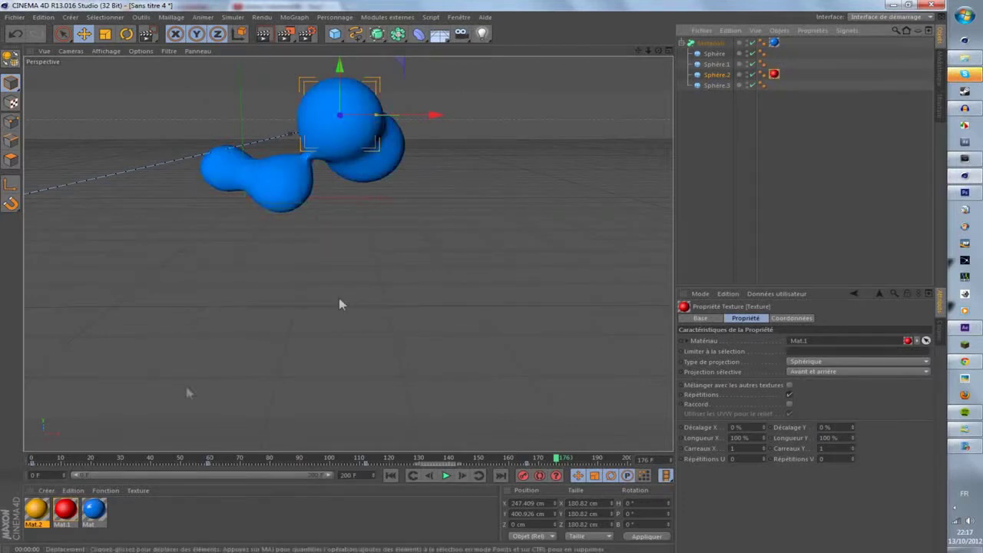
left_click_drag(772, 48, 773, 60)
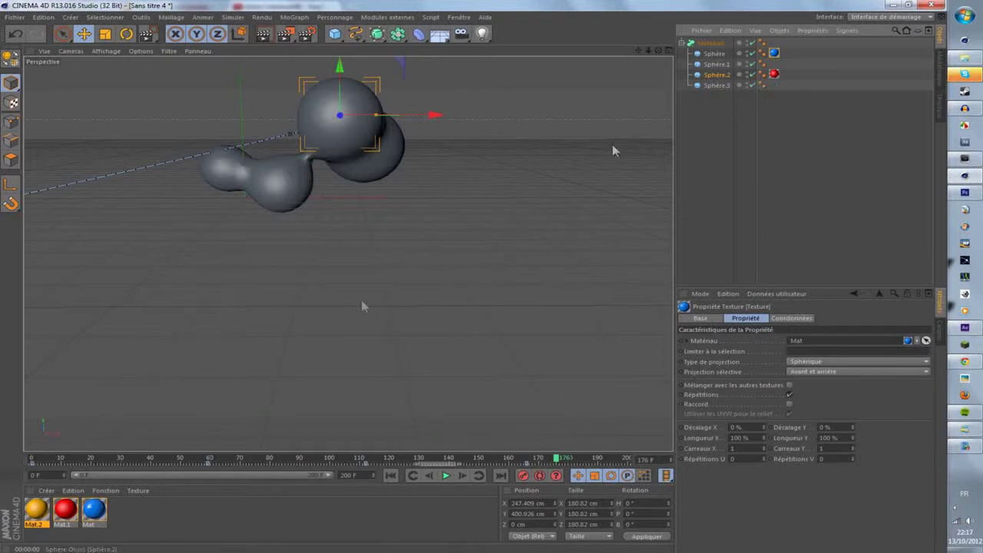
Step: Apply the yellow-orange material to the Metaball along with the blue and red ones, and frame the bubbles more closely
left_click_drag(35, 509, 776, 44)
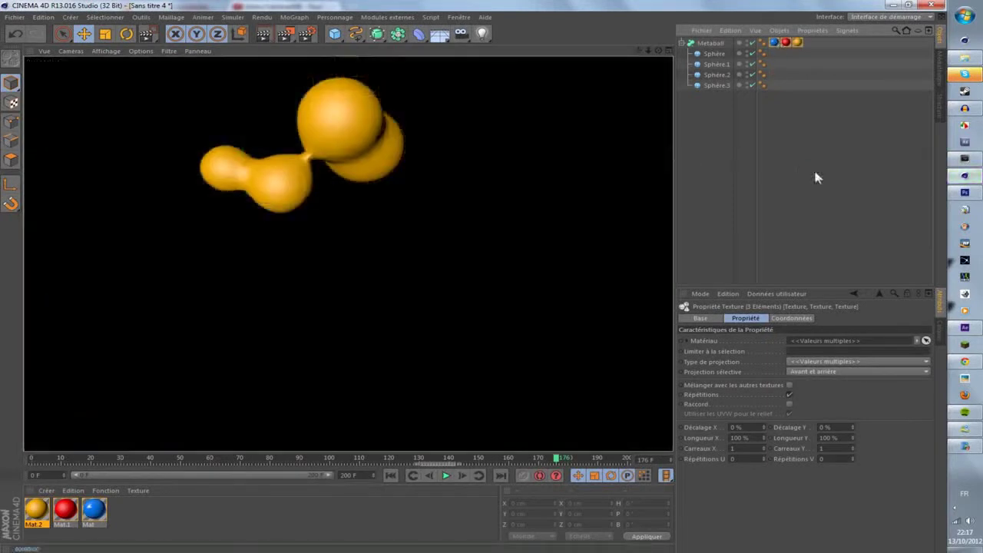
left_click(812, 176)
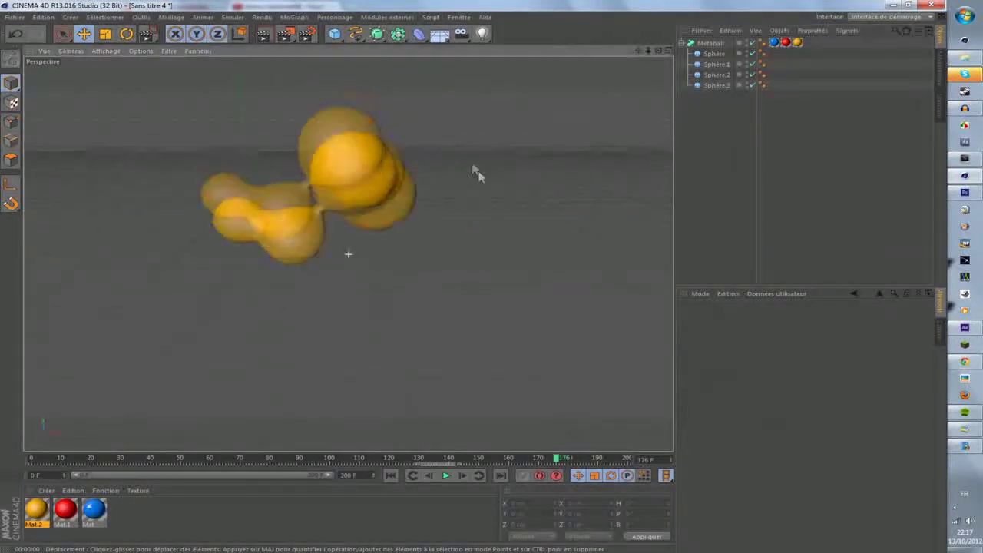
middle_click_drag(347, 253, 357, 267, "alt")
scroll(402, 204, "up", 5)
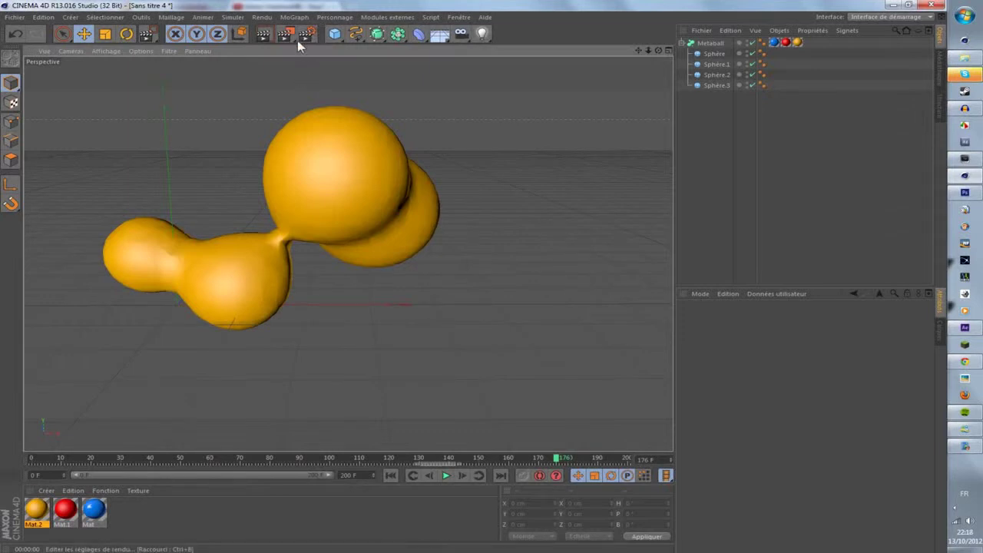
Step: Set the Metaball's viewport subdivision to 5 cm
left_click(709, 45)
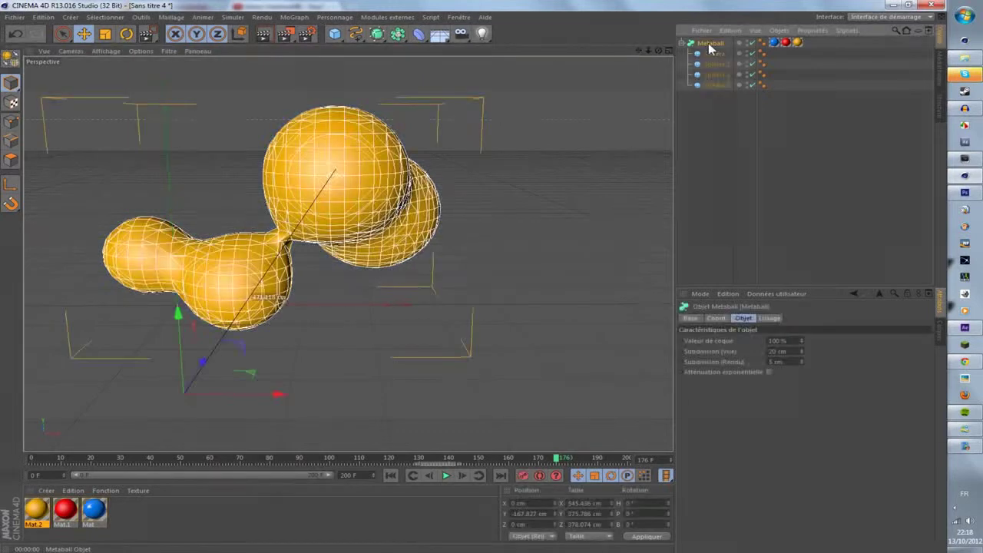
left_click(793, 351)
type("5")
key("Return")
Step: Render a rectangular region around the bubbles to check their smoothness, and clear the selection
left_click_drag(285, 36, 311, 48)
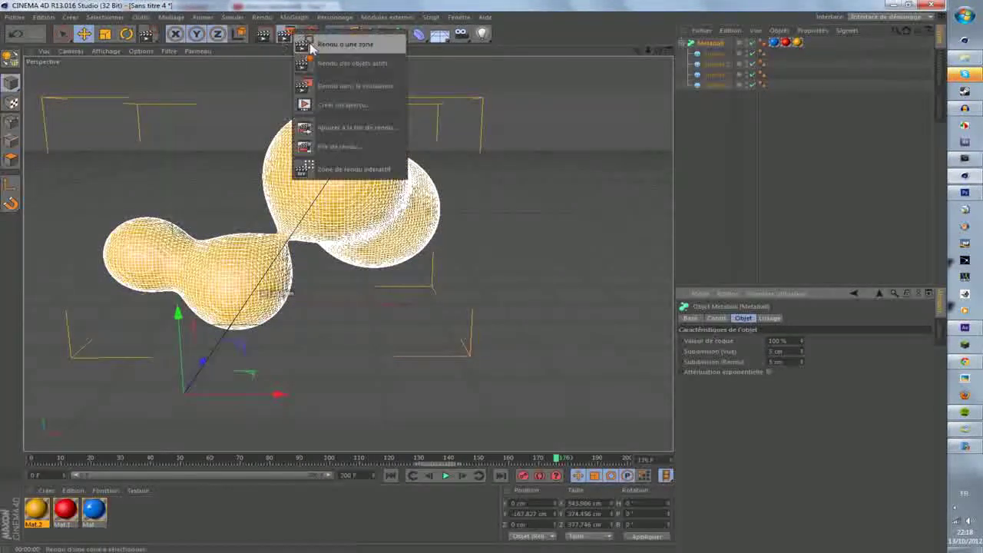
mouse_move(72, 315)
left_mouse_down()
mouse_move(85, 215)
mouse_move(405, 66)
mouse_move(464, 65)
left_mouse_up()
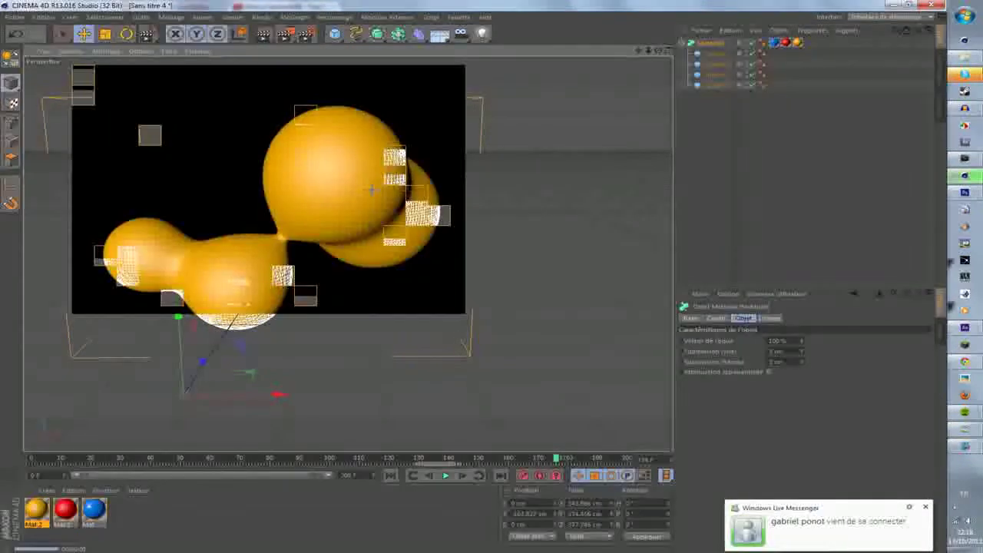
left_click(844, 230)
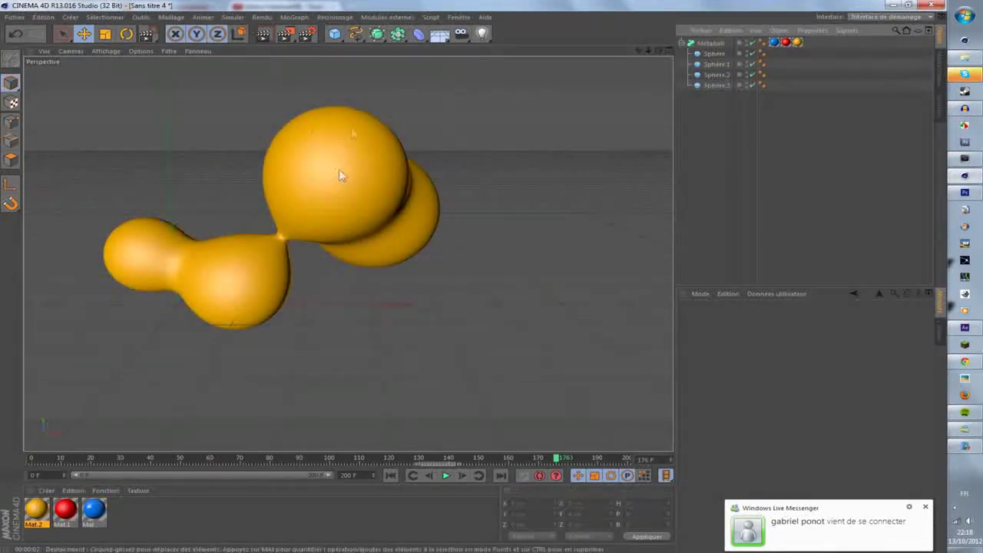
Step: Start a render in the picture viewer and decline to continue without an output file name
left_click(286, 35)
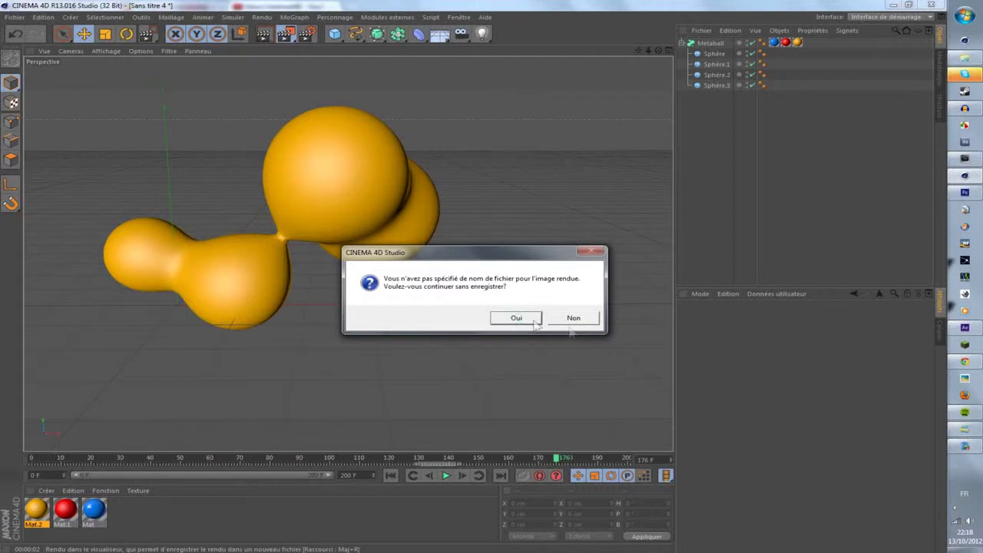
left_click(574, 321)
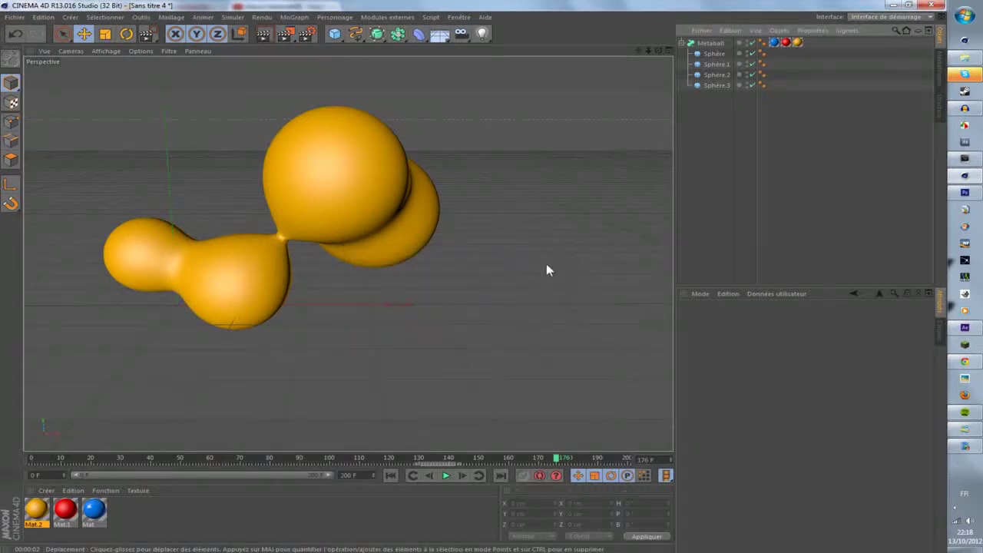